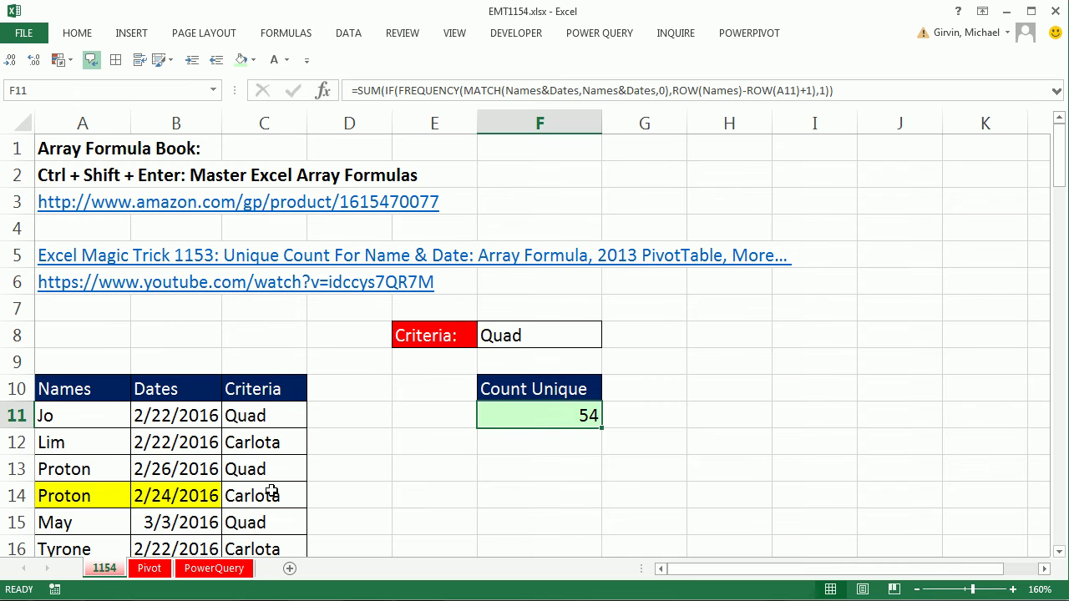
Highlight the duplicate Proton 2/24/2016 records in rows 14 and 17.
scroll(205, 410, down, 2)
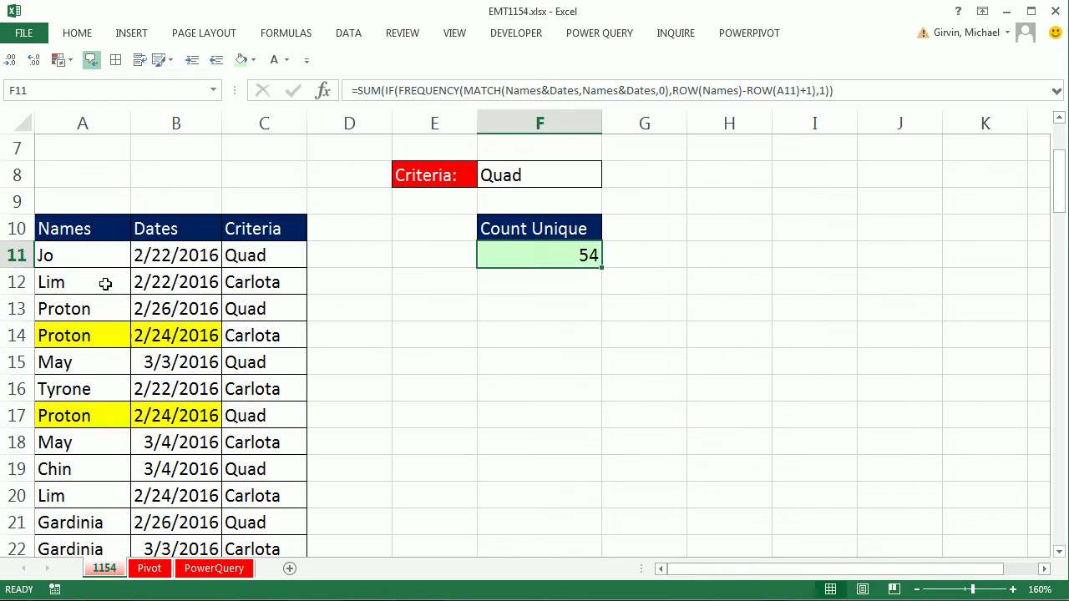
drag(83, 337, 201, 337)
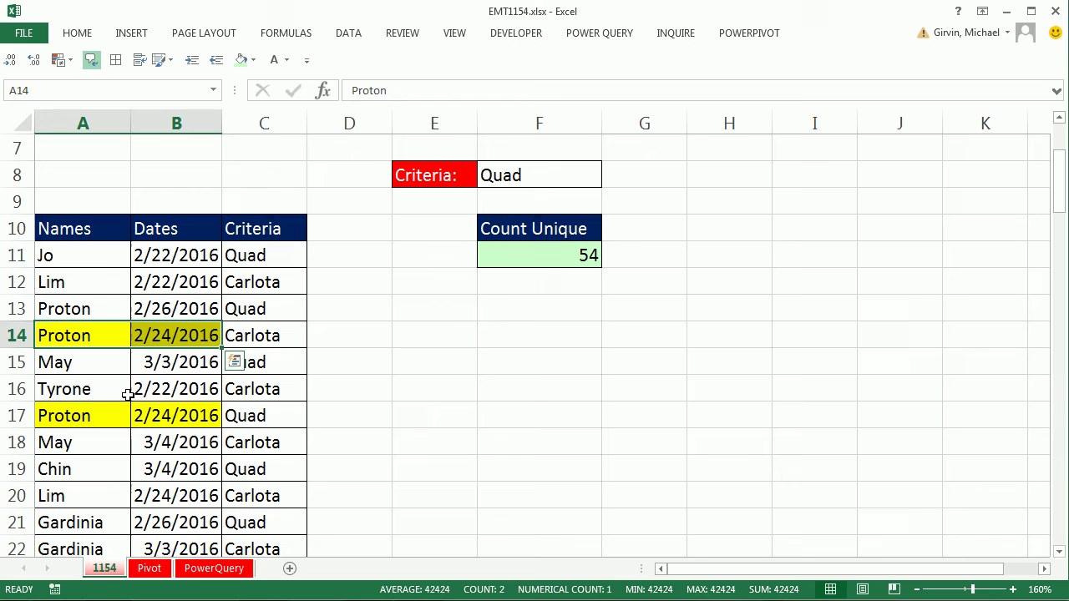
drag(55, 415, 201, 424)
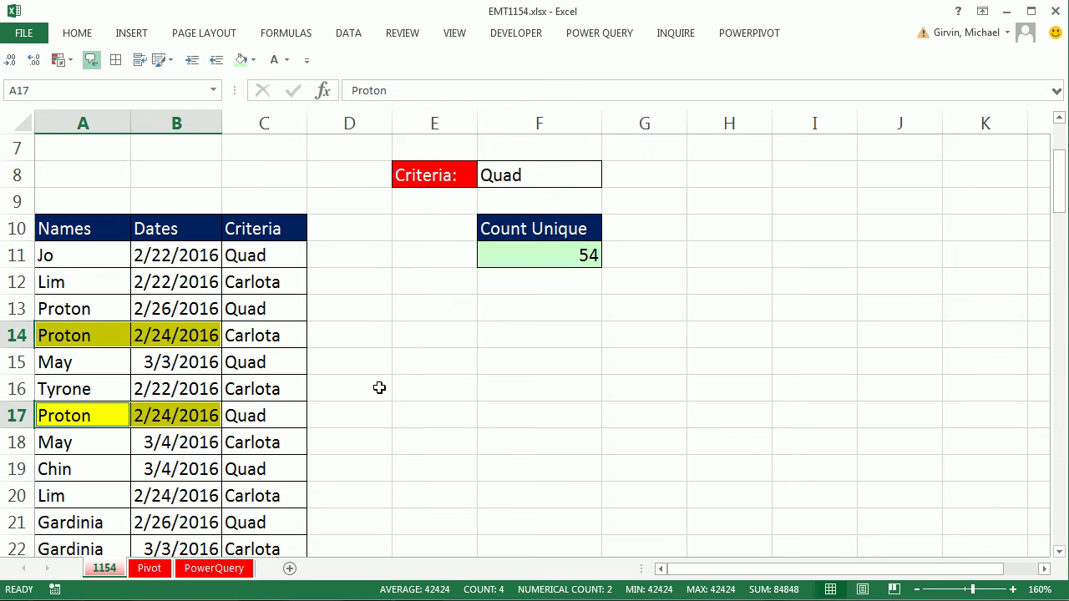
scroll(498, 391, up, 1)
scroll(468, 351, up, 1)
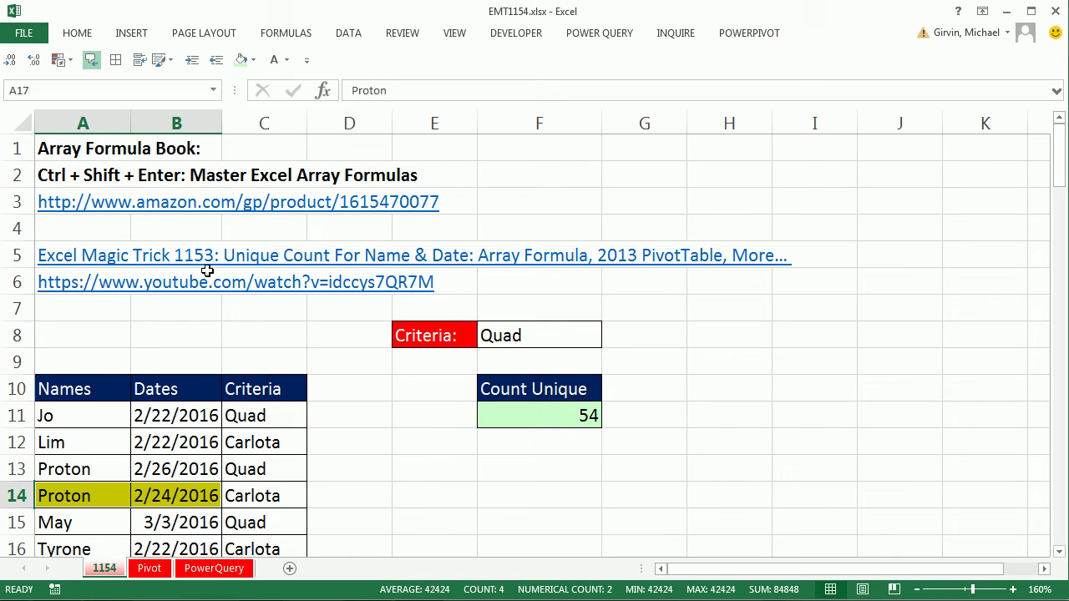
In F11's Count Unique formula, insert IF( just before the MATCH inside FREQUENCY.
double_click(516, 420)
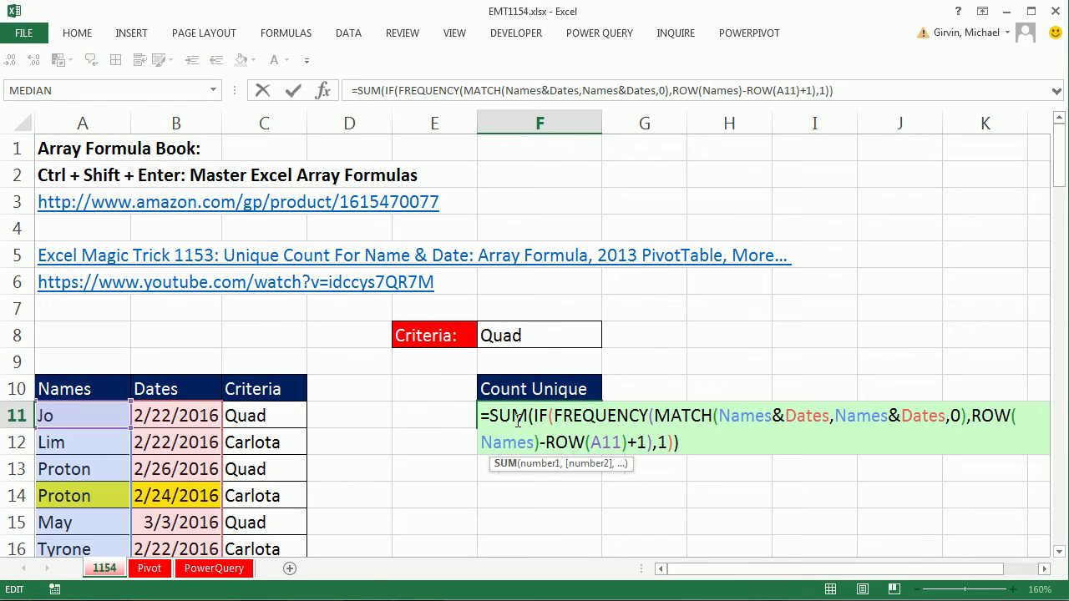
key(End)
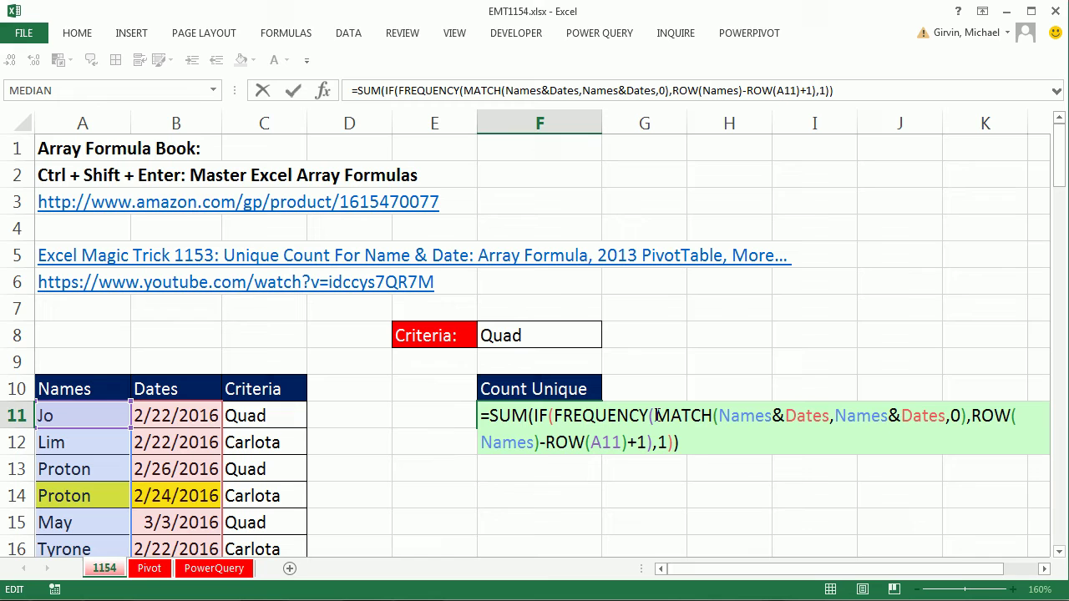
click(656, 415)
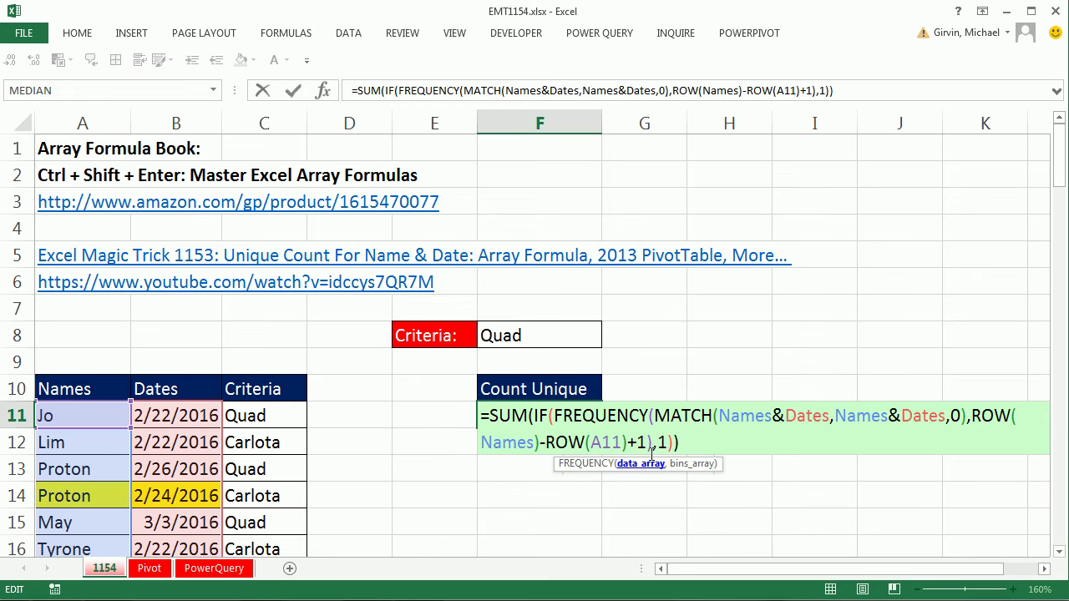
click(636, 464)
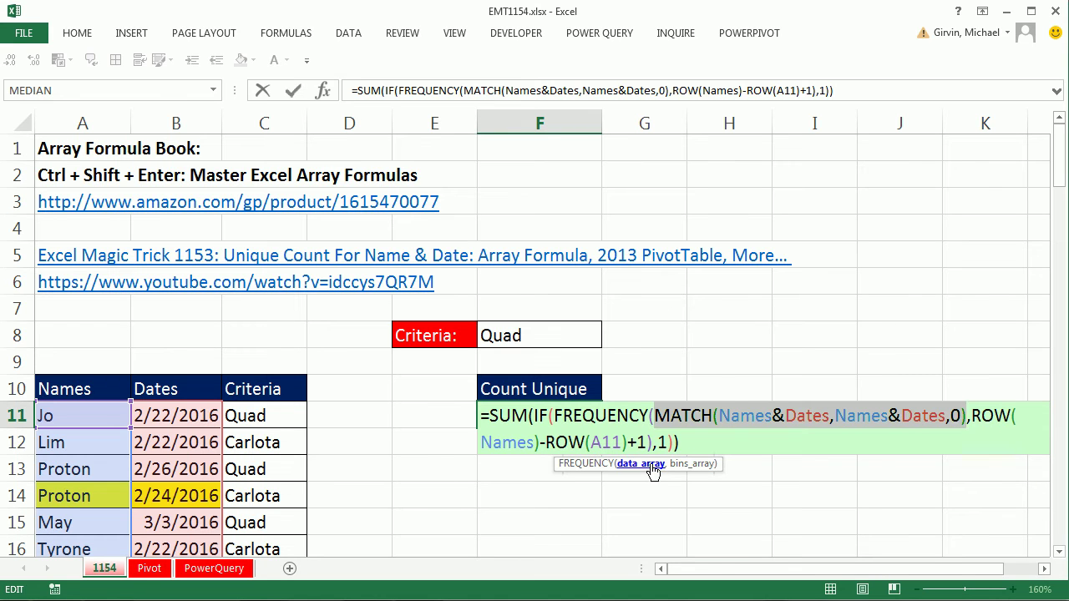
click(654, 415)
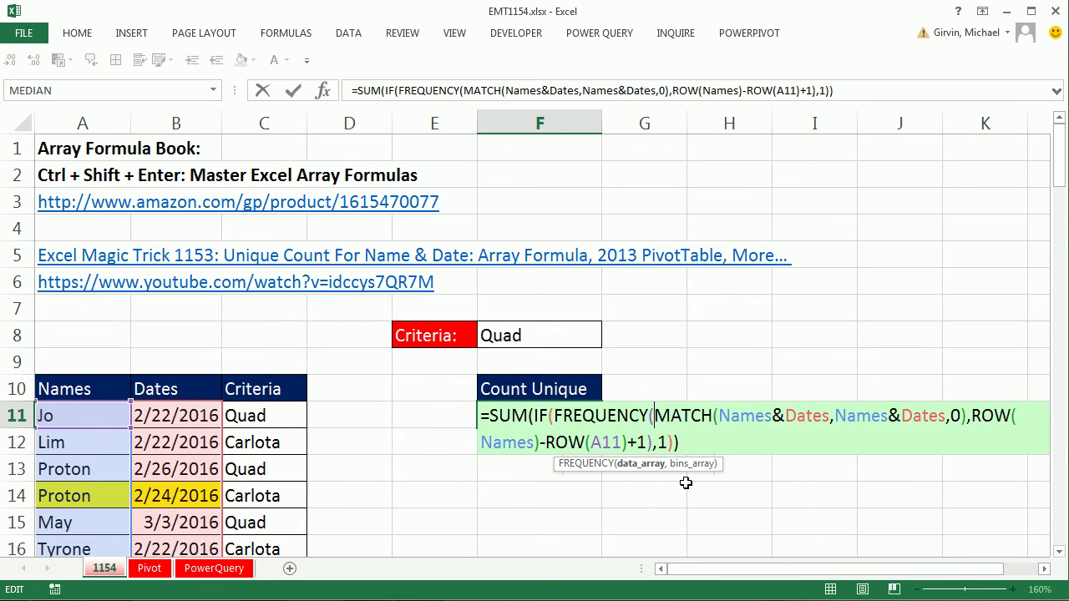
text(IF()
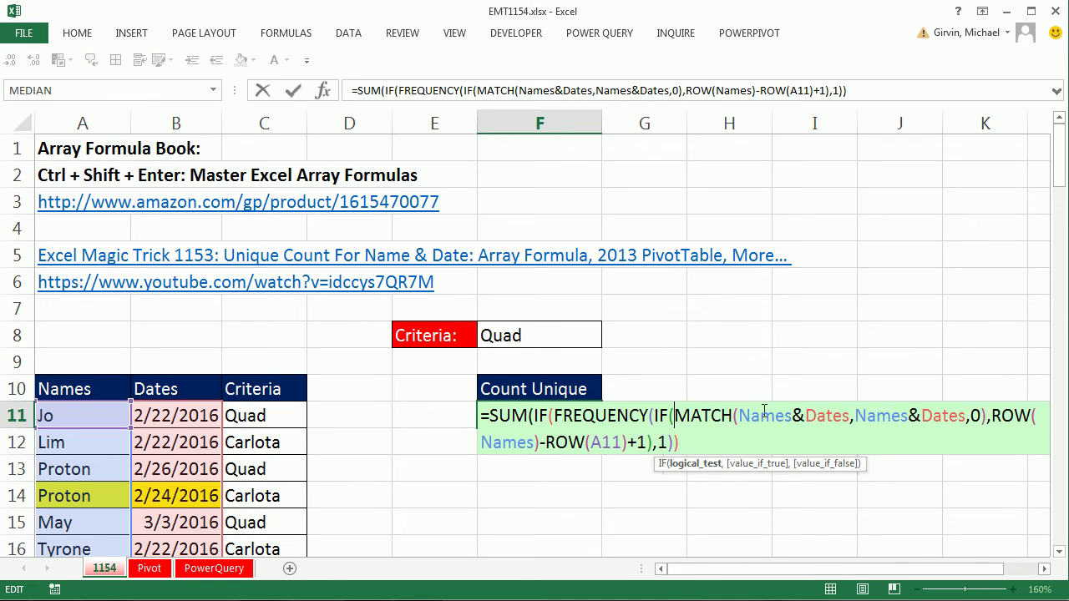
Abandon the formula edit and name C10:C99 'Criteria' from its top-row header.
key(ctrl+shift+Return)
click(278, 390)
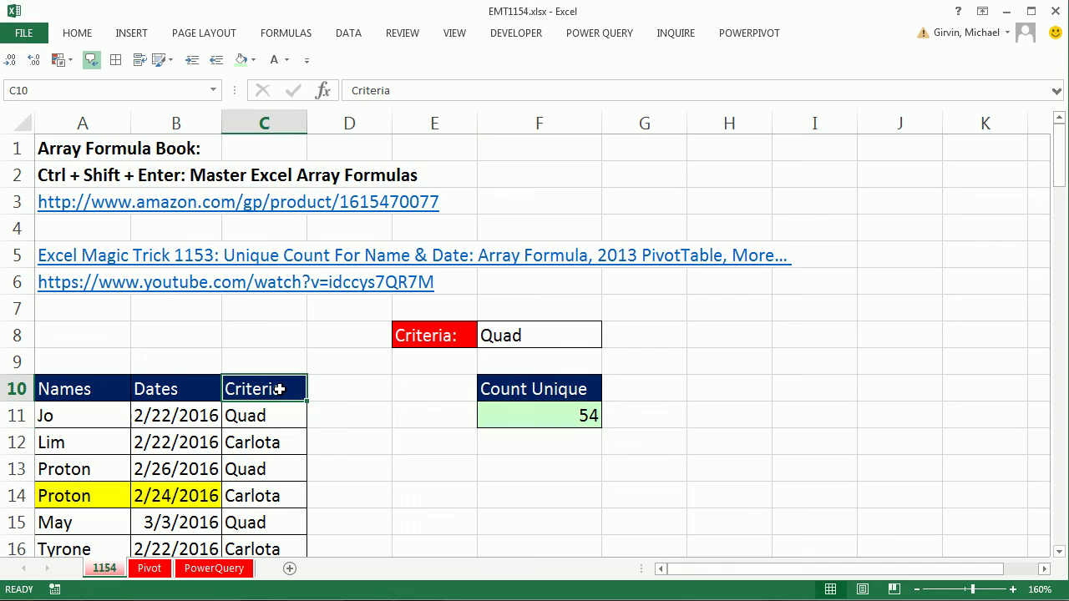
key(ctrl+shift+Down)
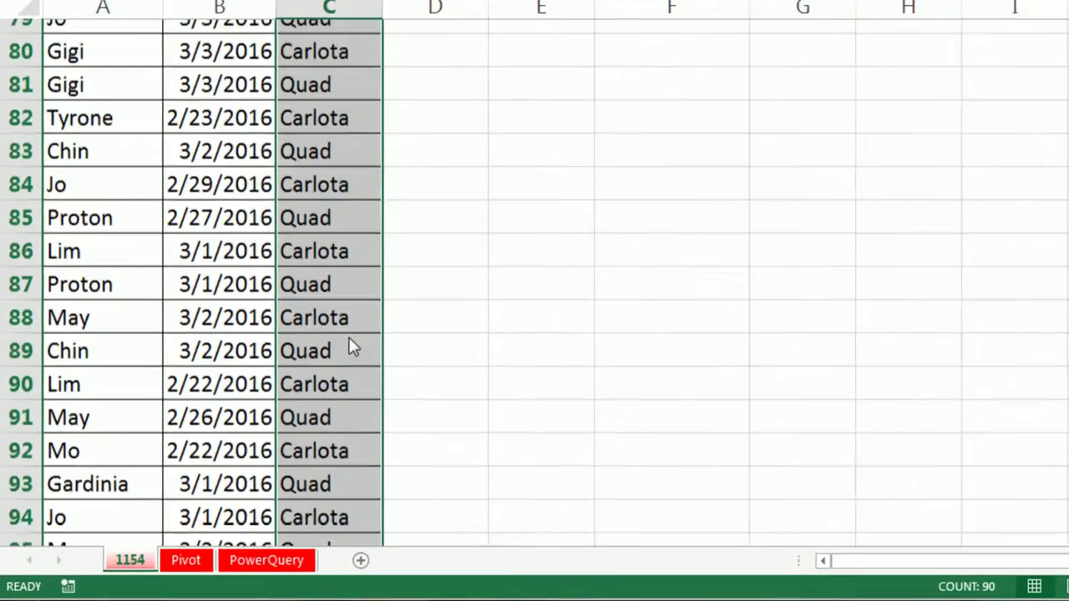
key(ctrl+shift+F3)
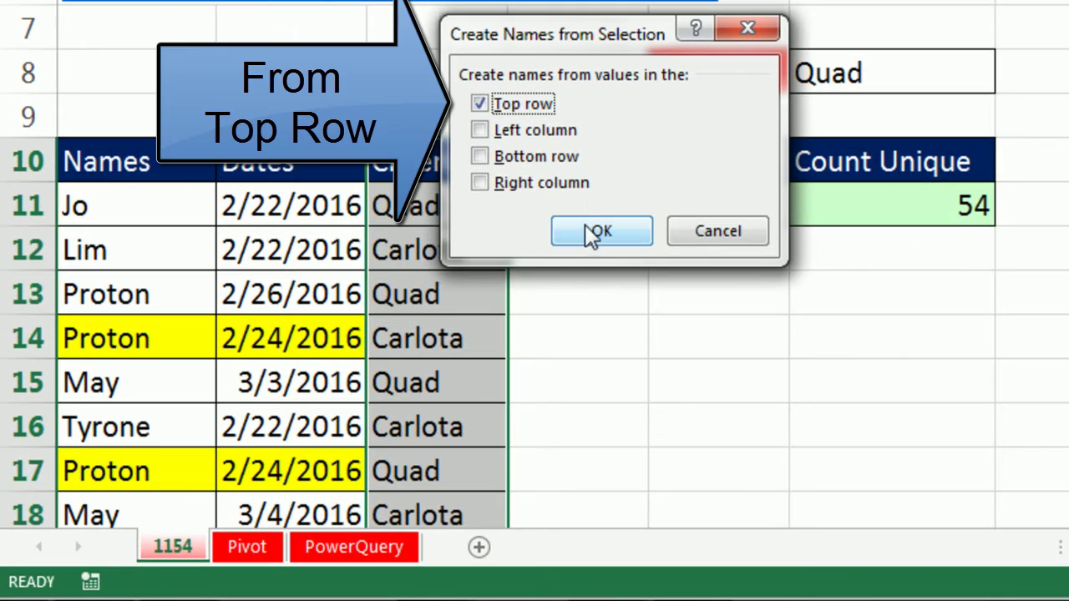
click(601, 231)
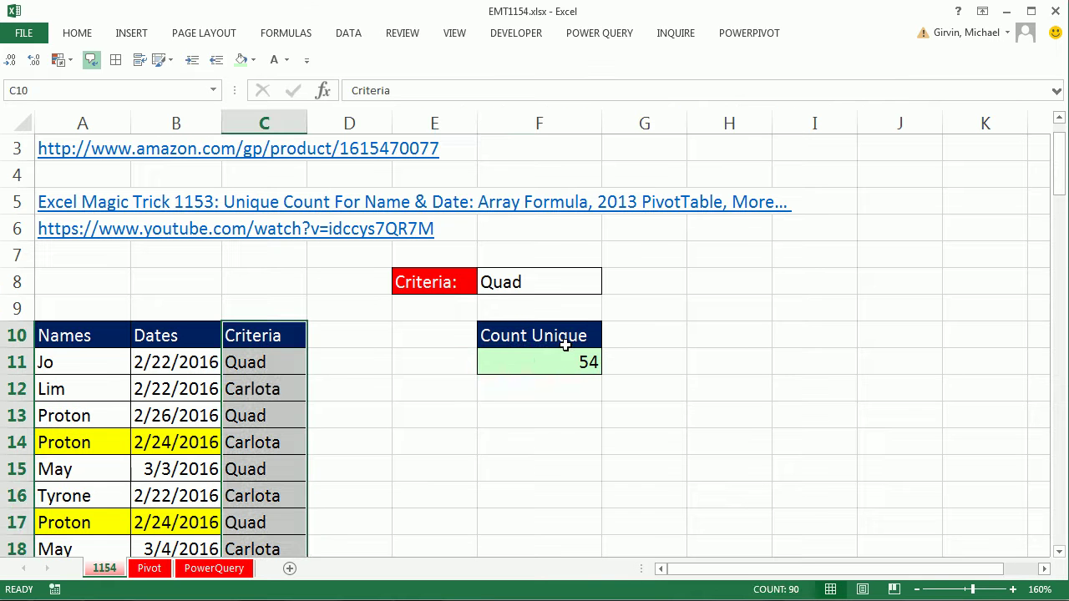
Wrap F11's MATCH inside FREQUENCY with IF(Criteria=F8, … so only Quad records count.
click(518, 361)
double_click(518, 361)
click(654, 360)
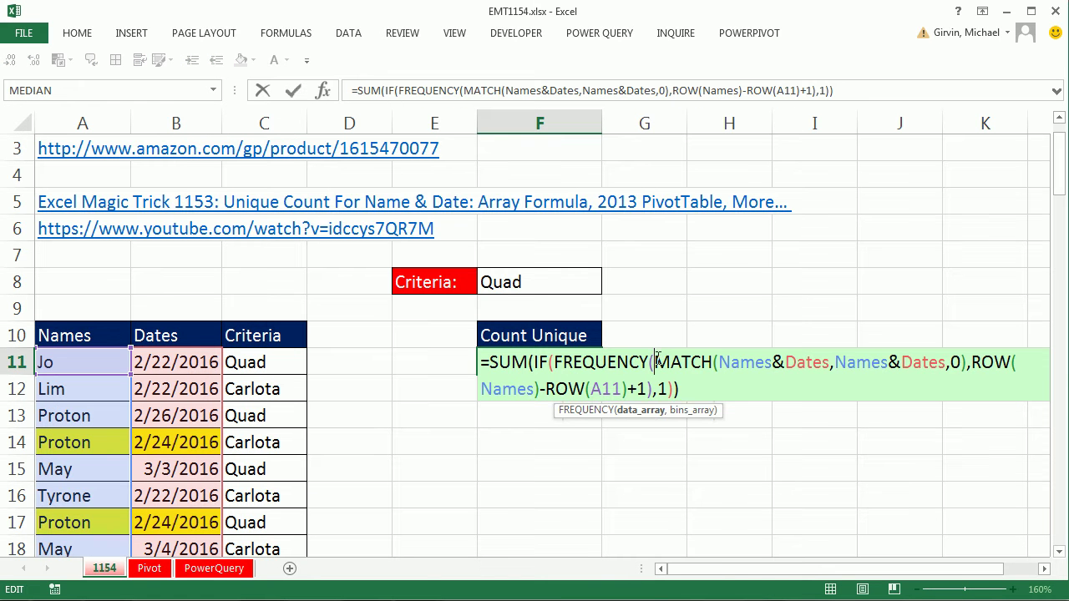
text(IF()
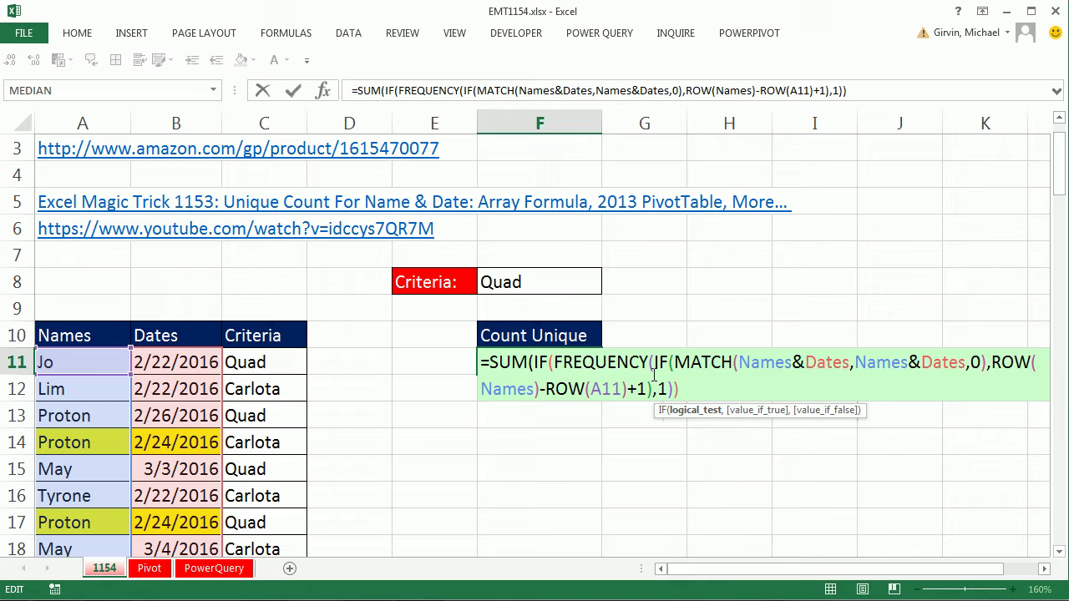
text(cri)
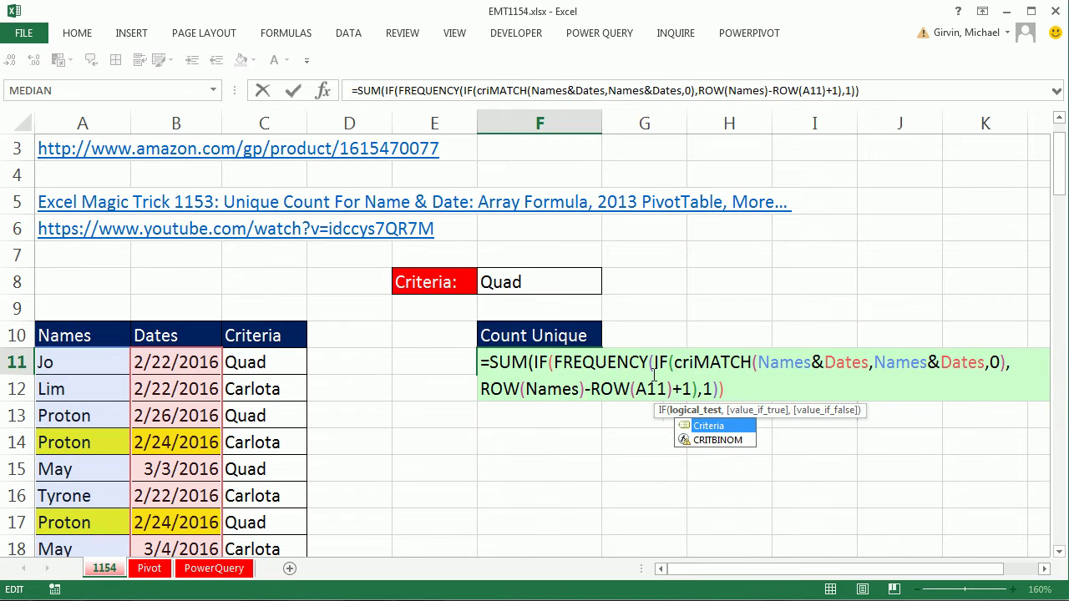
key(Tab)
text(=)
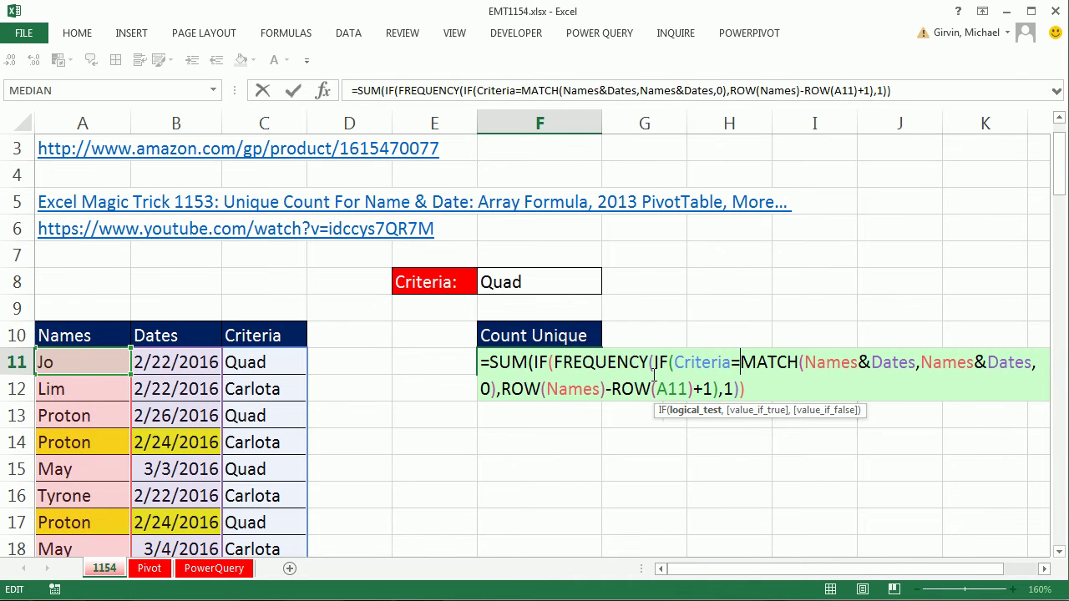
click(552, 285)
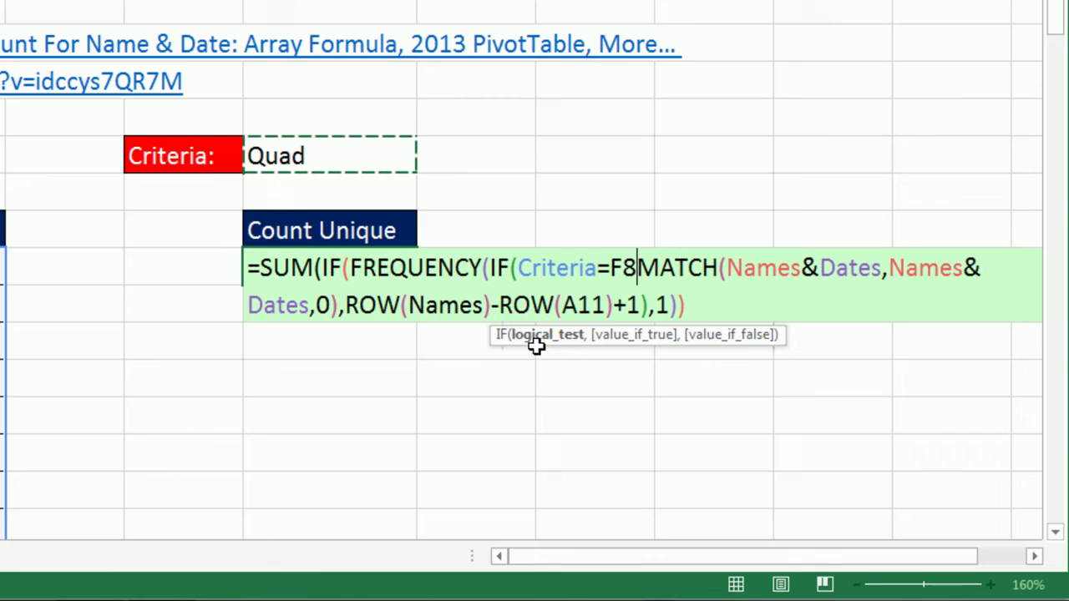
text(,)
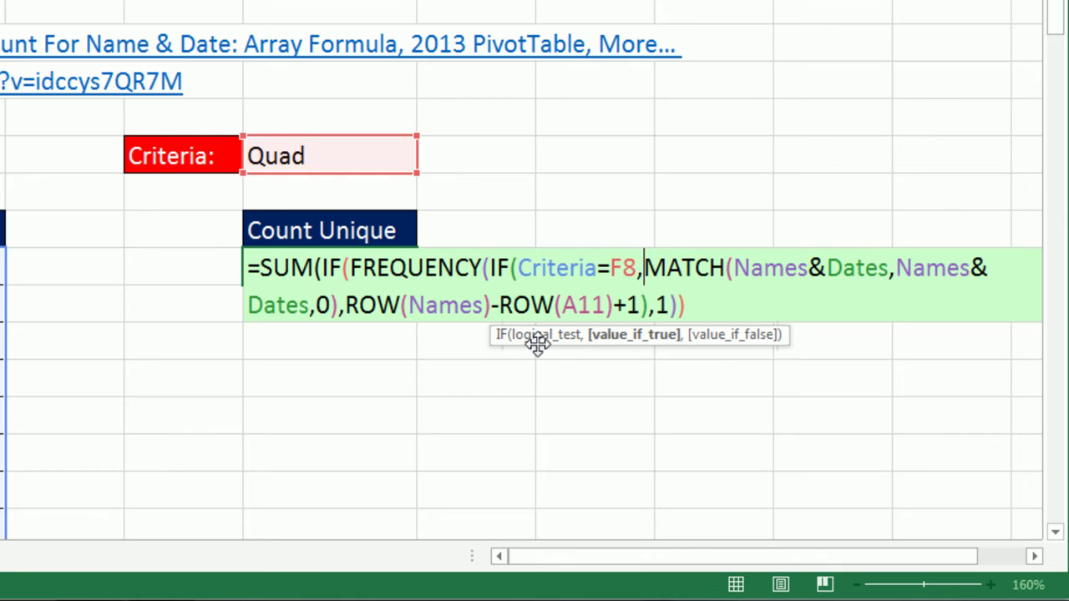
click(635, 337)
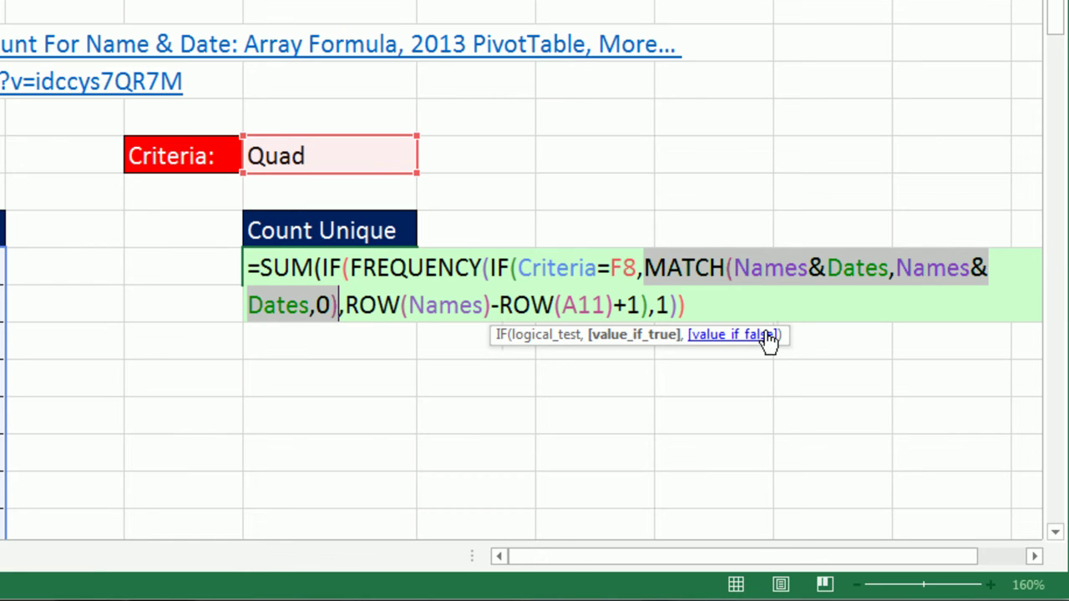
click(340, 305)
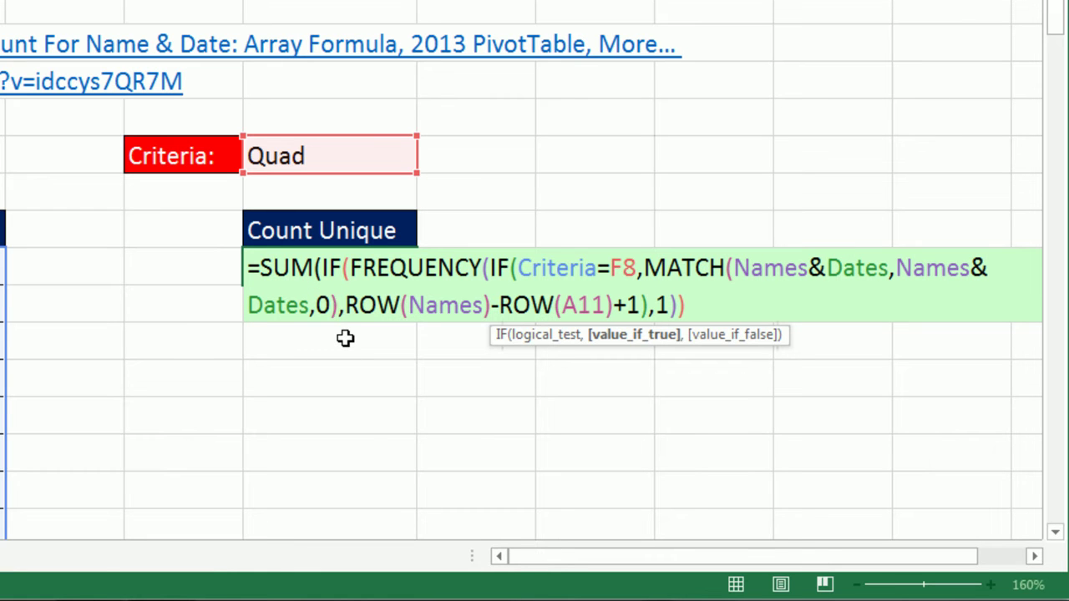
Close the inner IF after MATCH(Names&Dates,Names&Dates,0) and review the IF arguments.
text())
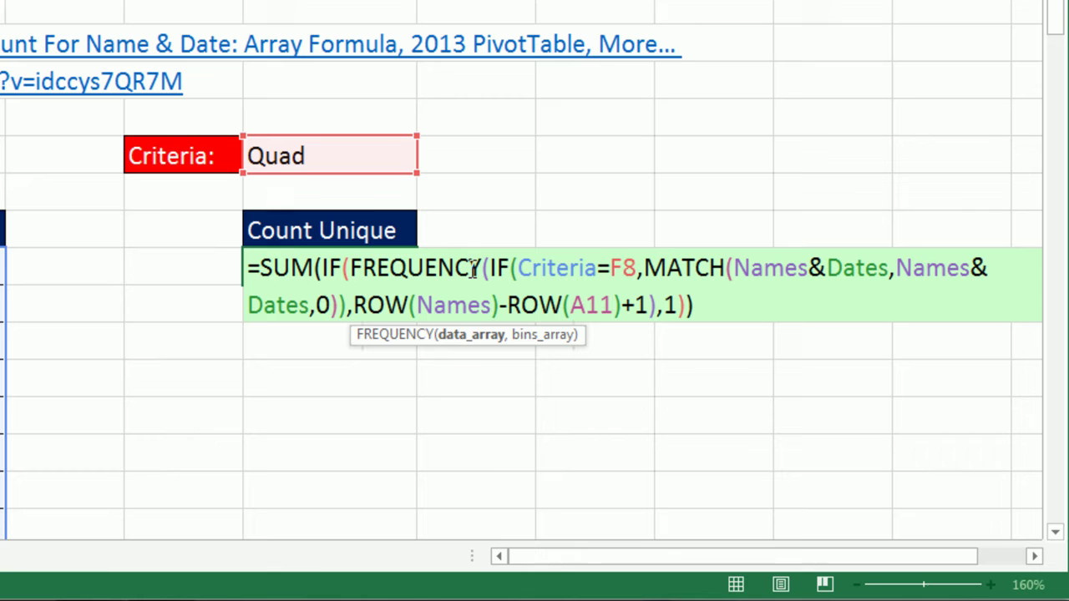
click(438, 263)
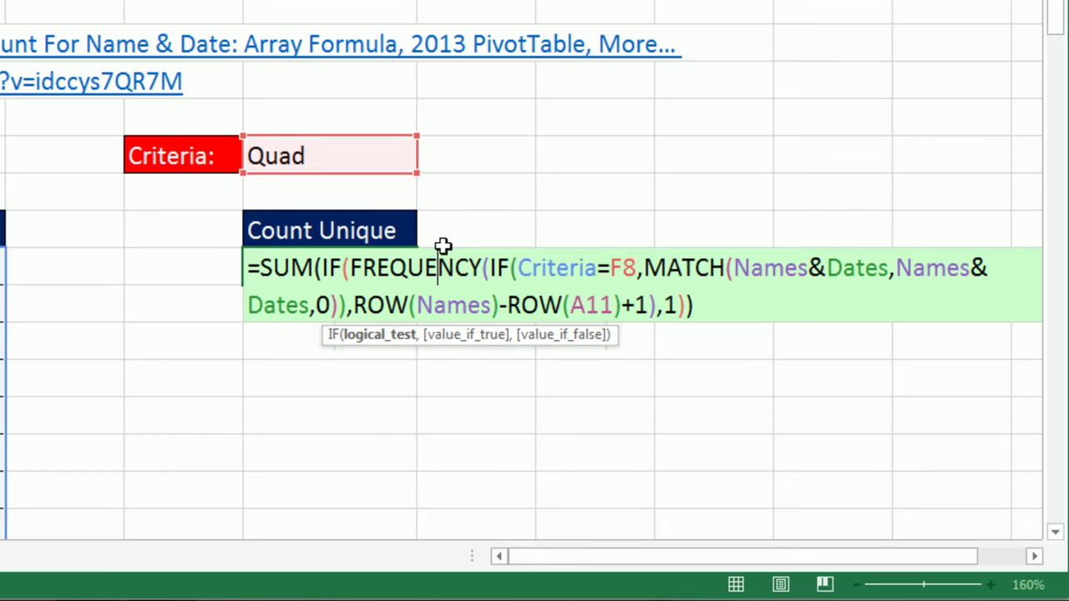
click(517, 269)
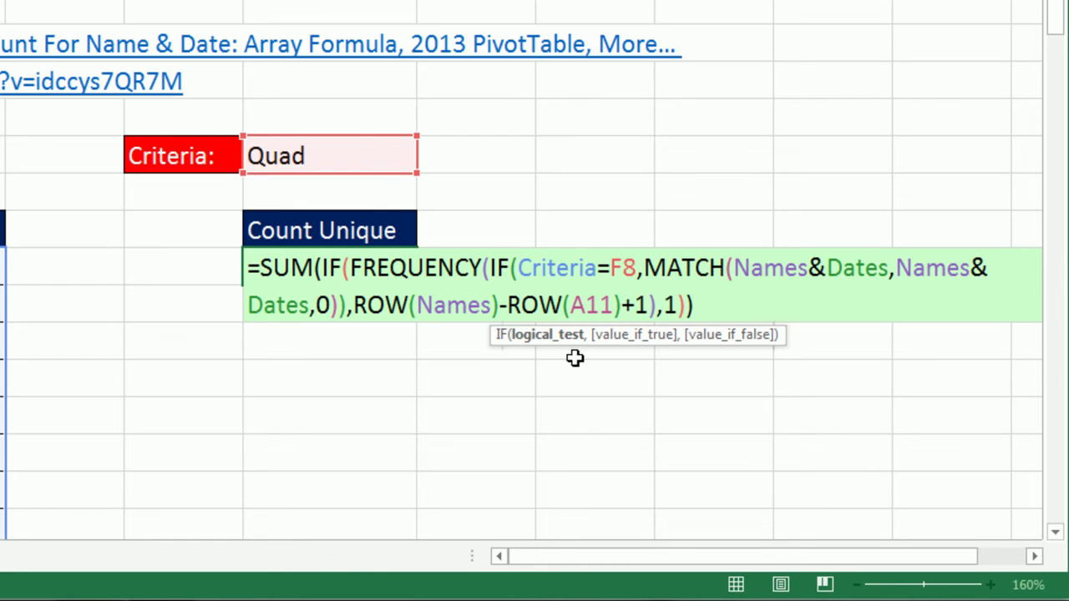
Re-enter F11's formula with Ctrl+Shift+Enter as an array formula, replacing #VALUE! with 35.
key(Return)
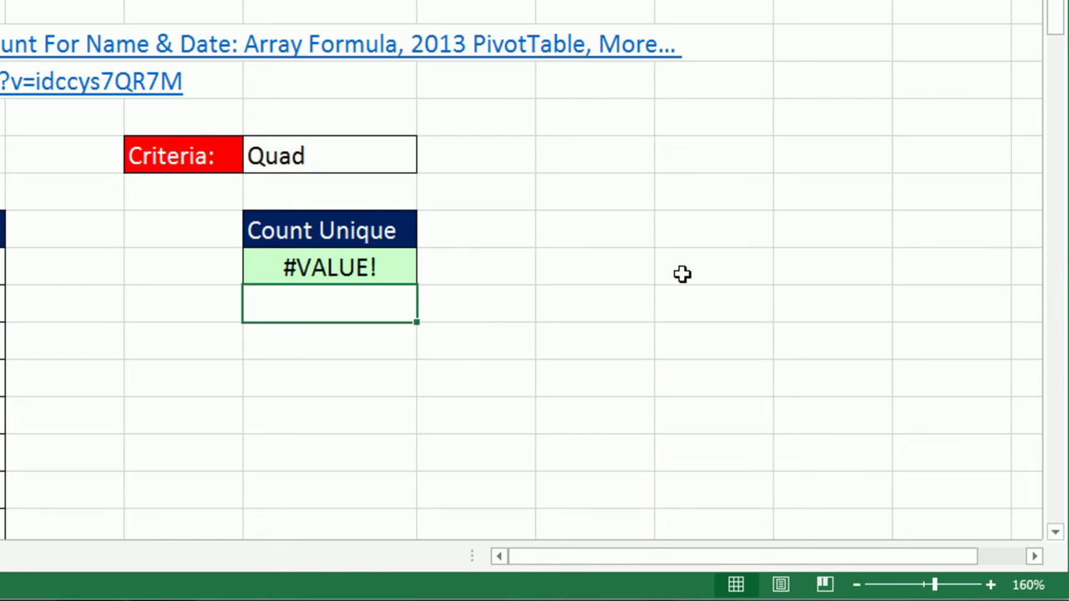
click(322, 267)
key(F2)
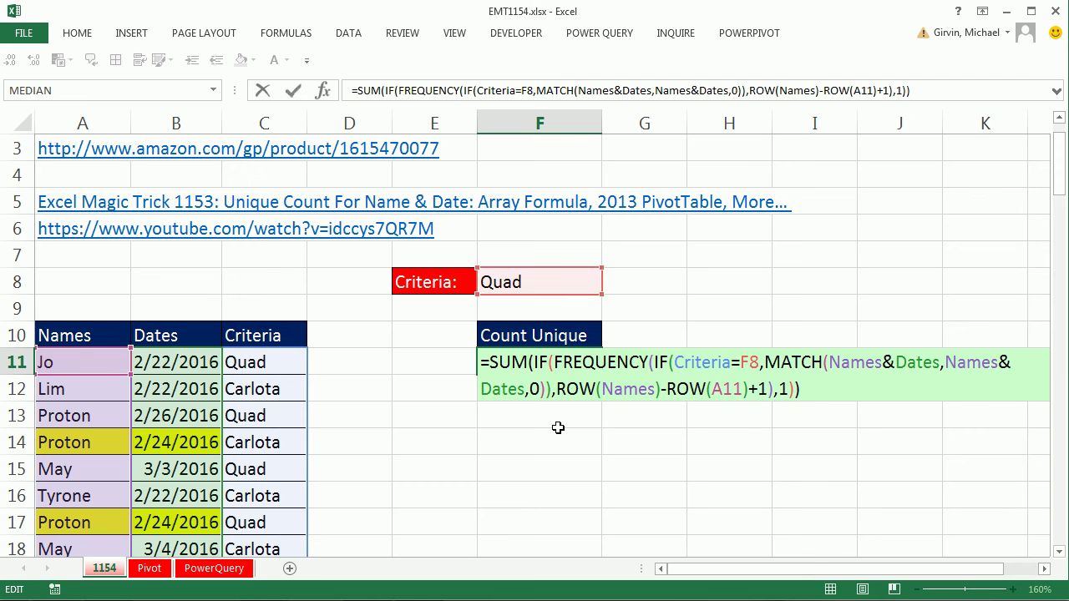
key(ctrl+shift+F3)
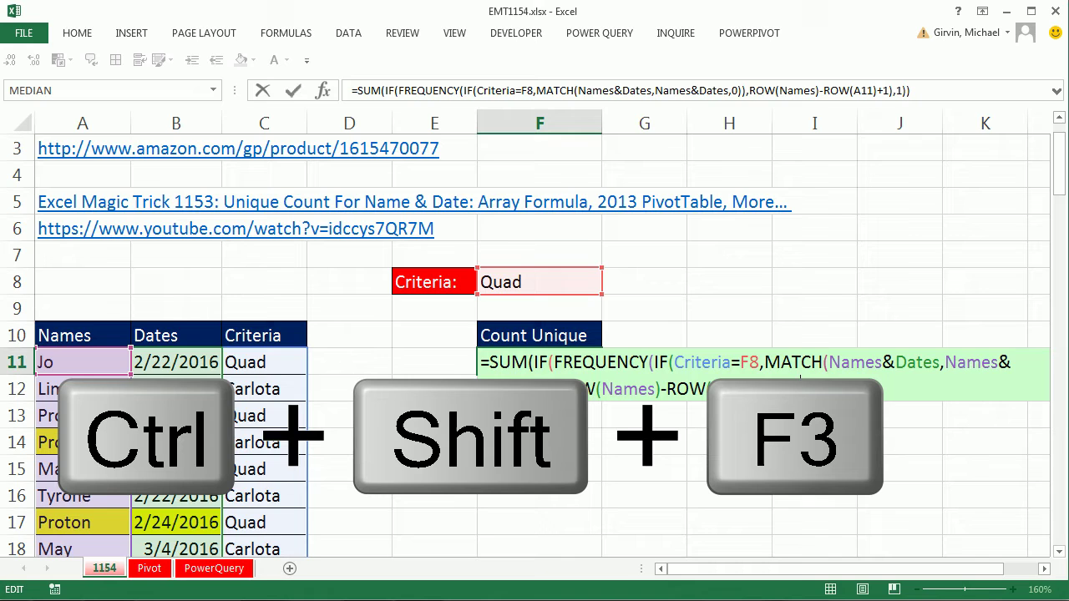
key(ctrl+shift+Return)
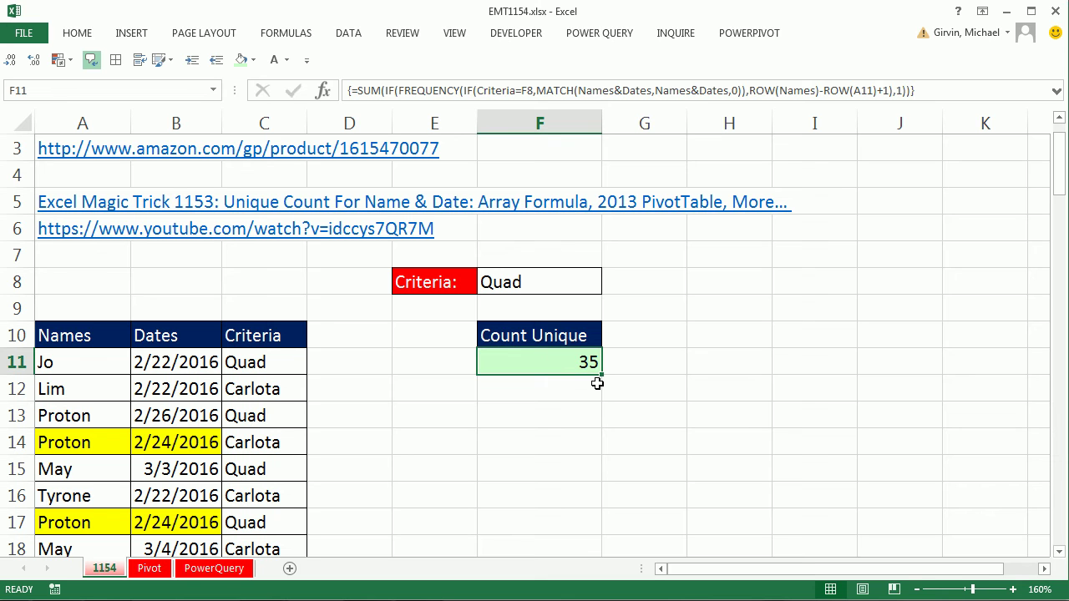
On the Pivot sheet, inspect D2's name-and-date Join formula without changing it.
click(148, 569)
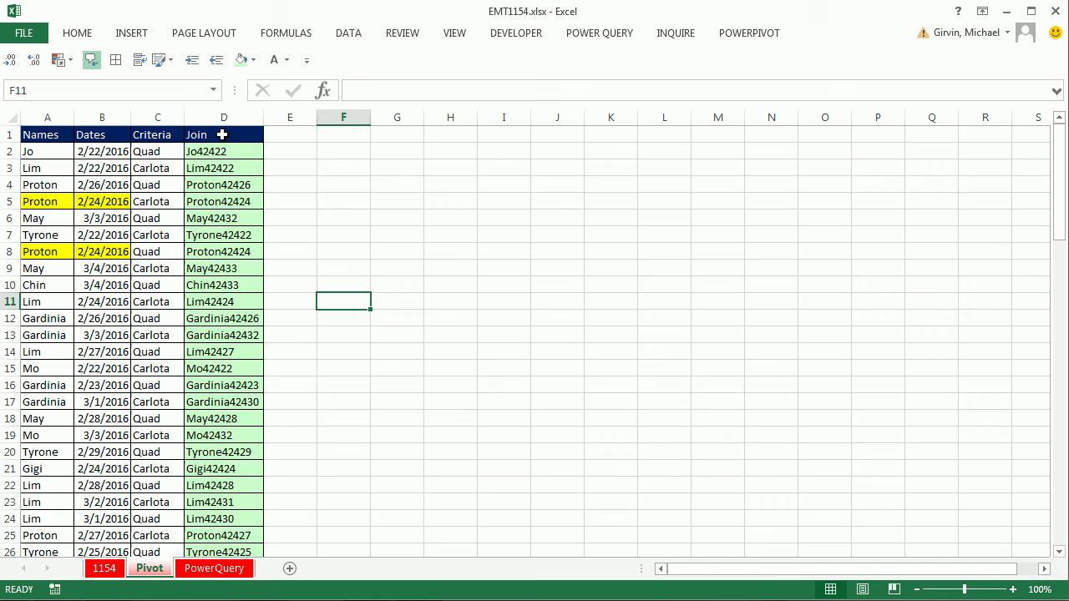
click(218, 150)
key(F2)
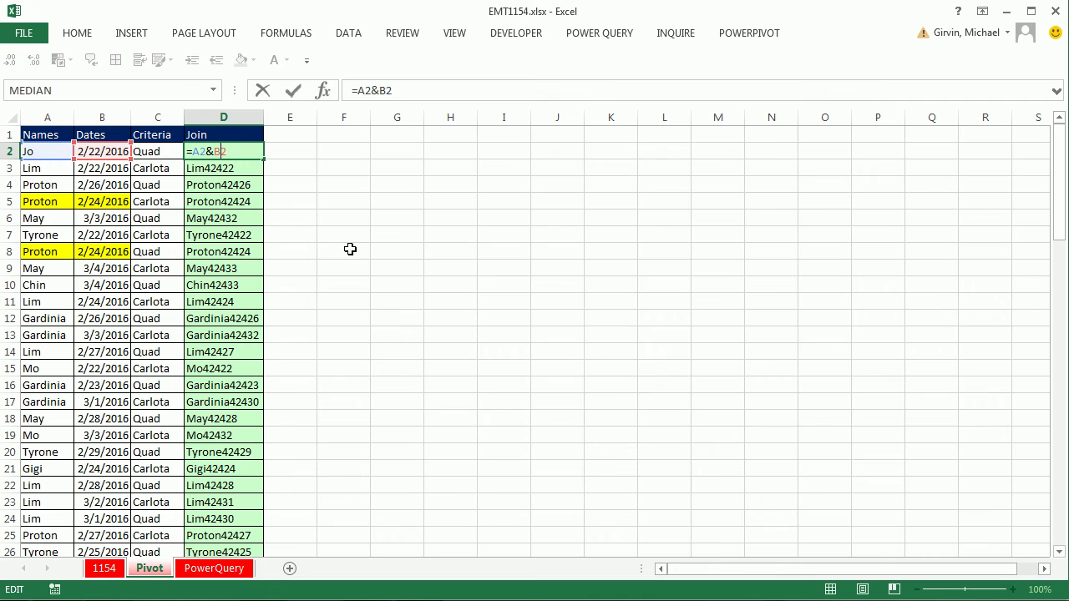
key(ctrl+Return)
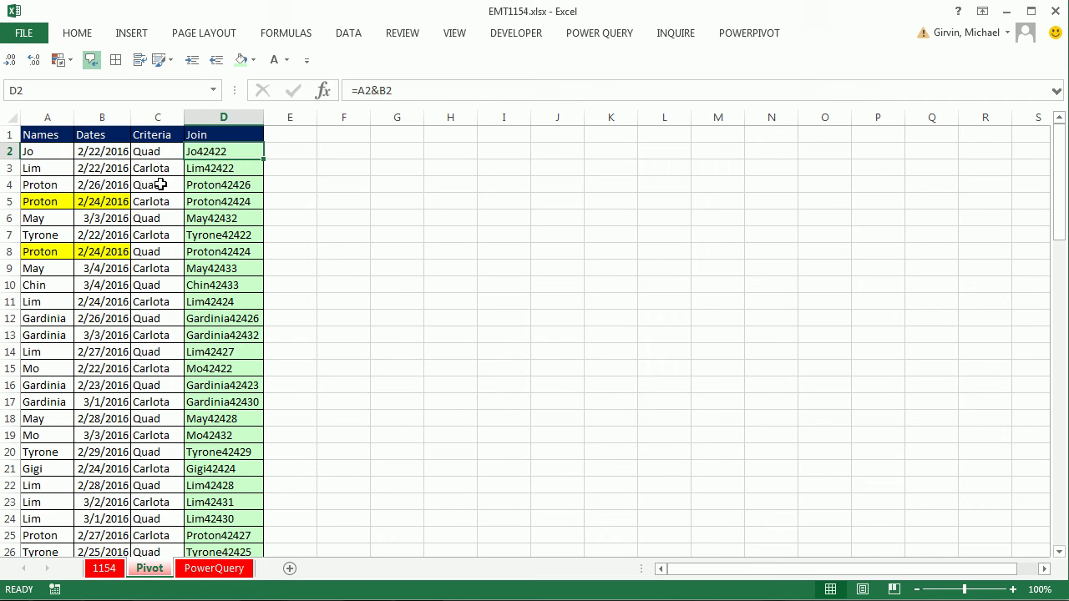
click(159, 173)
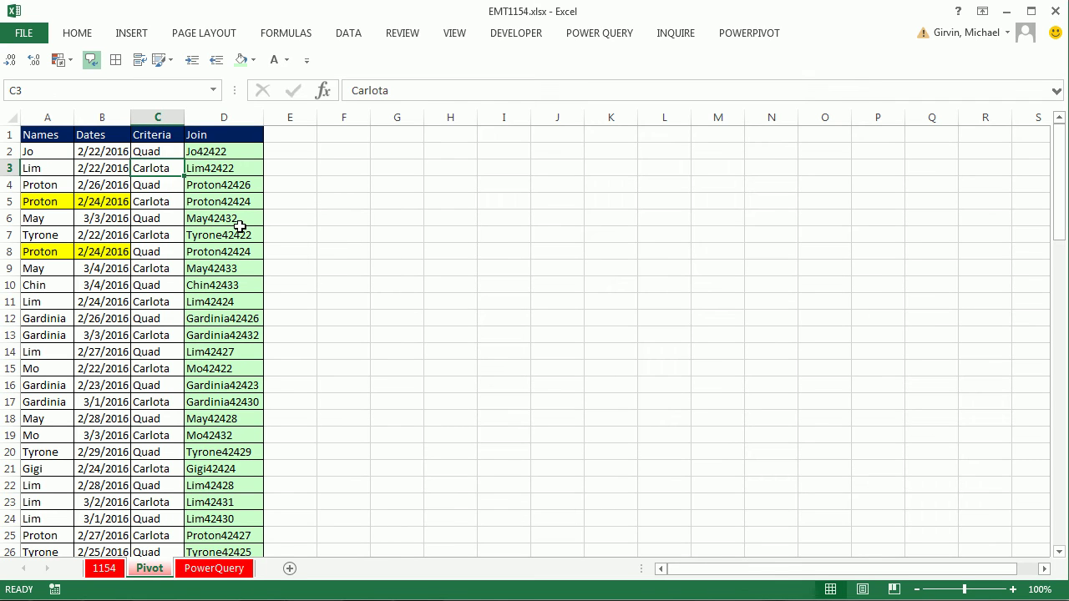
Create an empty PivotTable at G1 from the data, adding it to the Data Model.
click(135, 33)
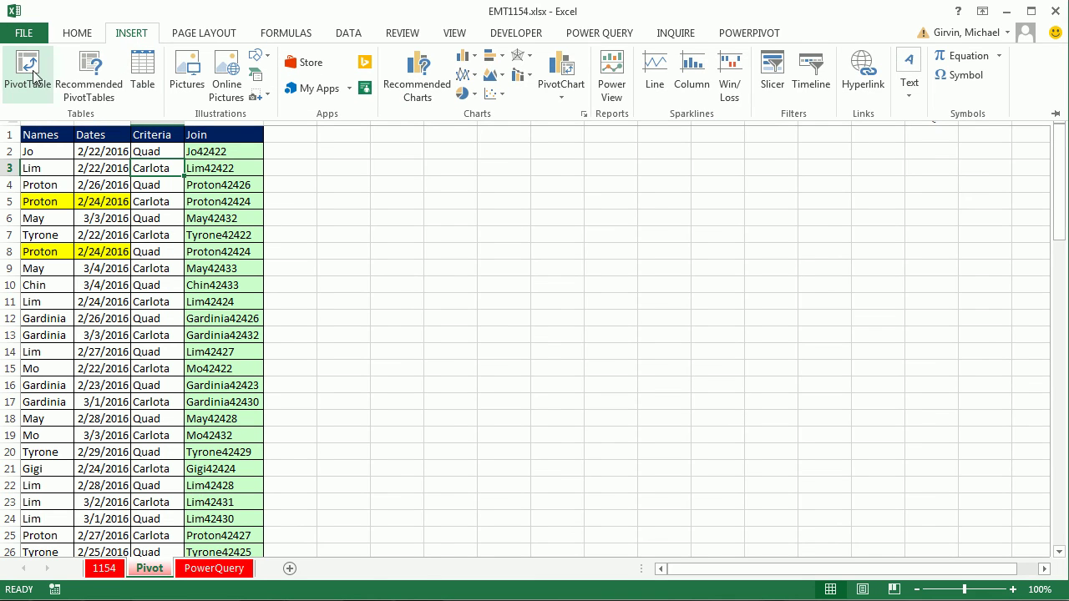
click(264, 261)
key(alt+n)
key(v)
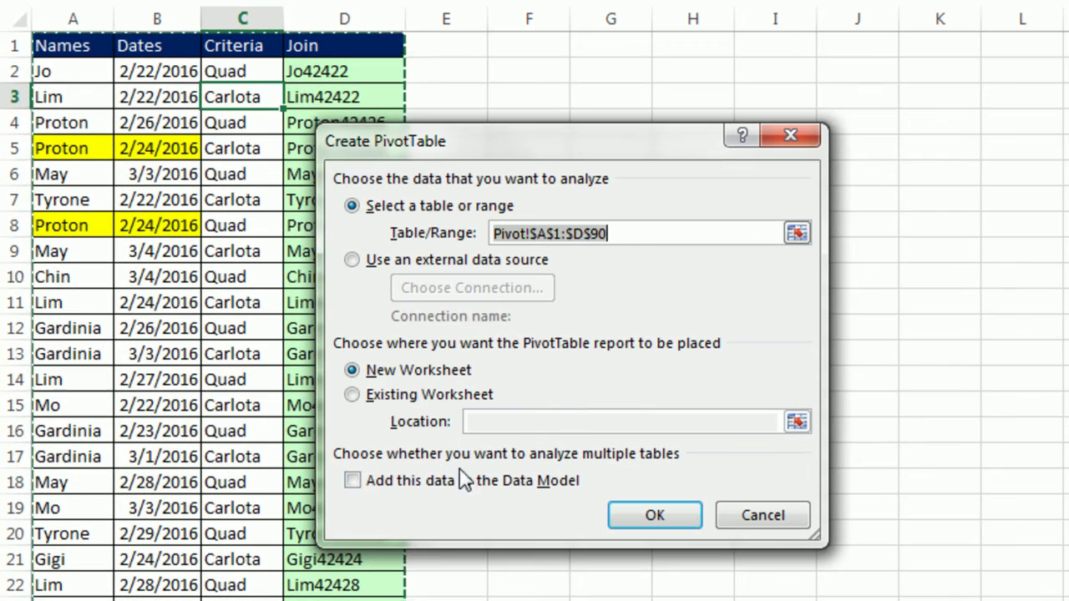
click(353, 482)
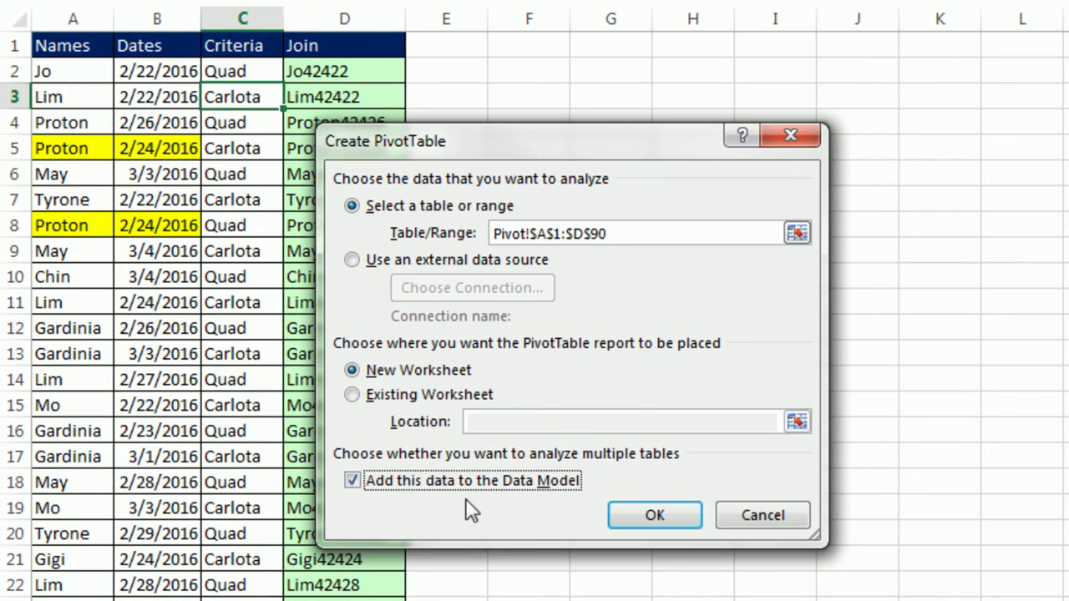
click(352, 395)
click(536, 422)
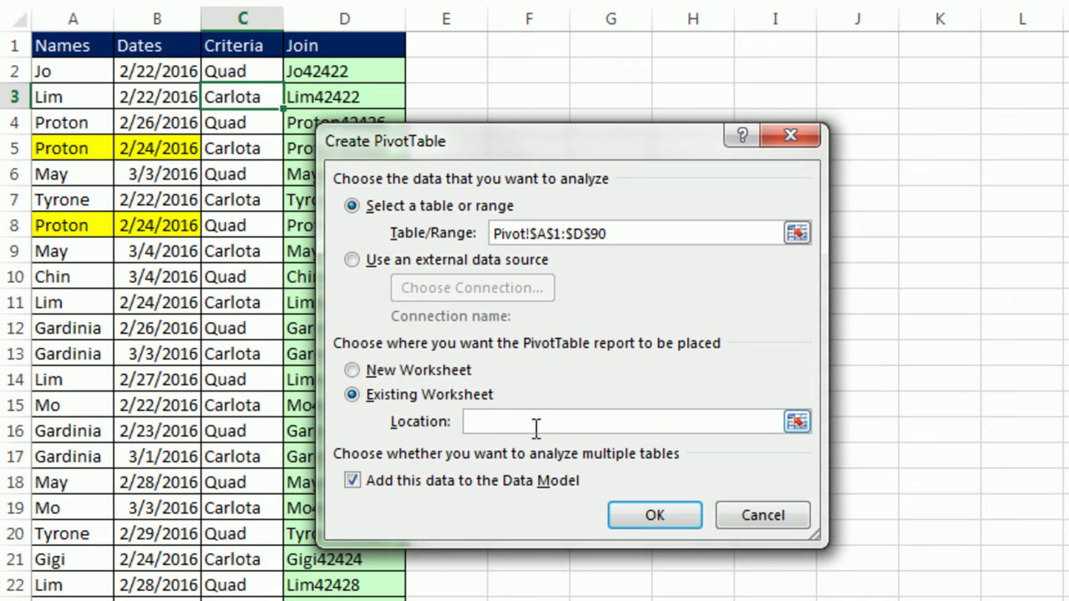
click(601, 47)
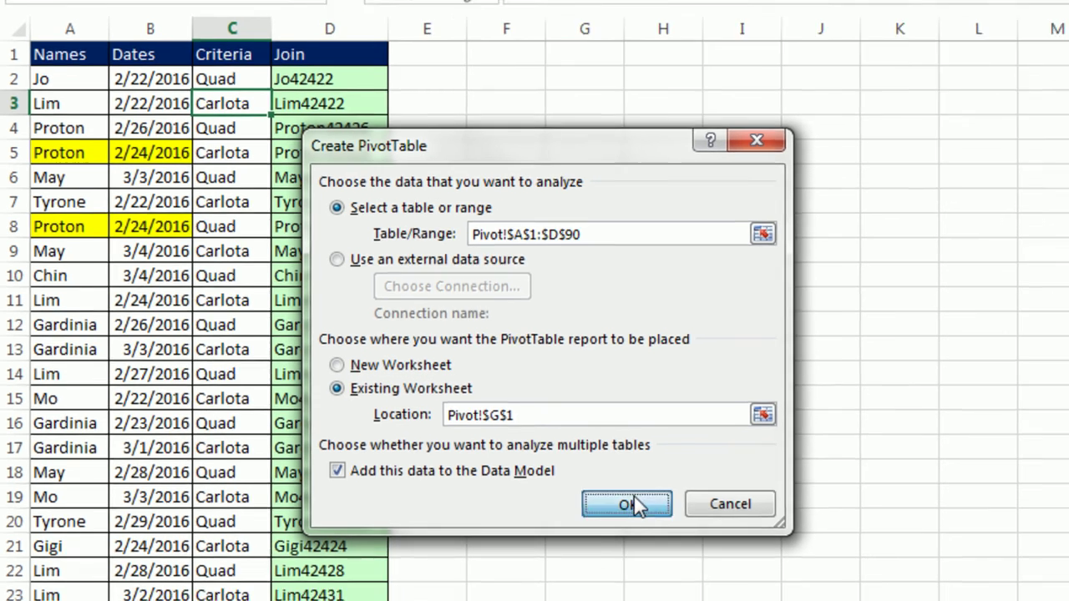
click(661, 508)
Put Join into the PivotTable's Values and Criteria into Filters.
drag(886, 31, 873, 35)
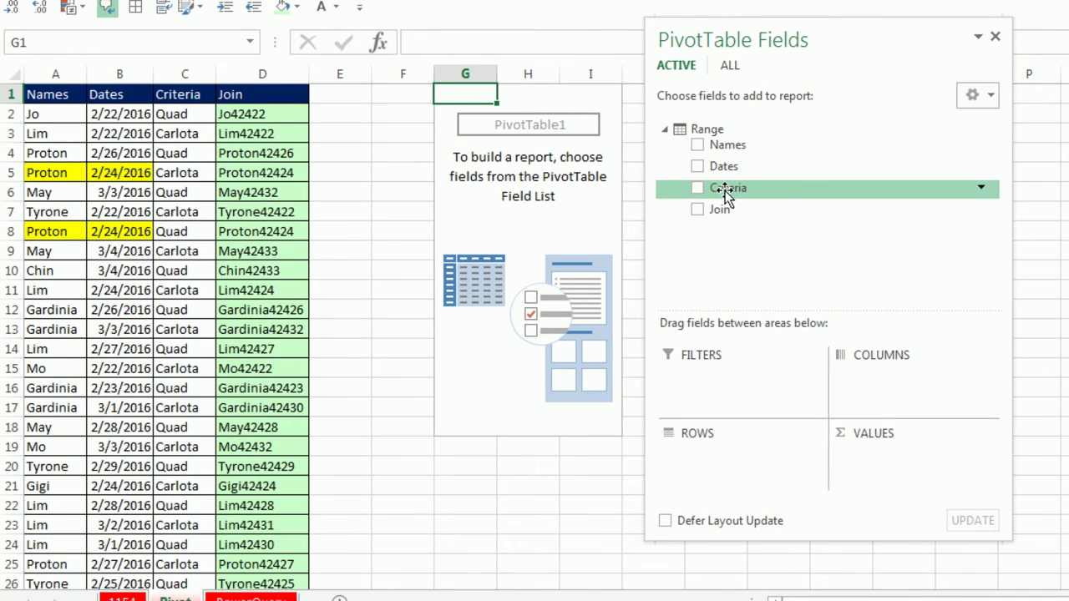
drag(718, 210, 880, 460)
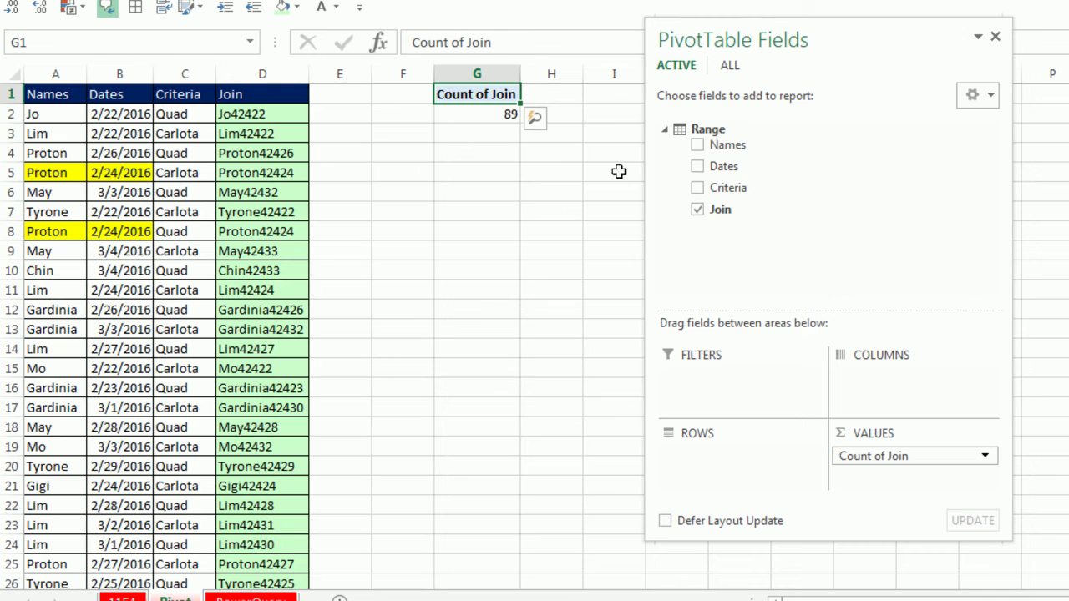
drag(724, 194, 751, 378)
Filter Criteria to Quad only by excluding Carlota, giving Count of Join 45.
click(551, 94)
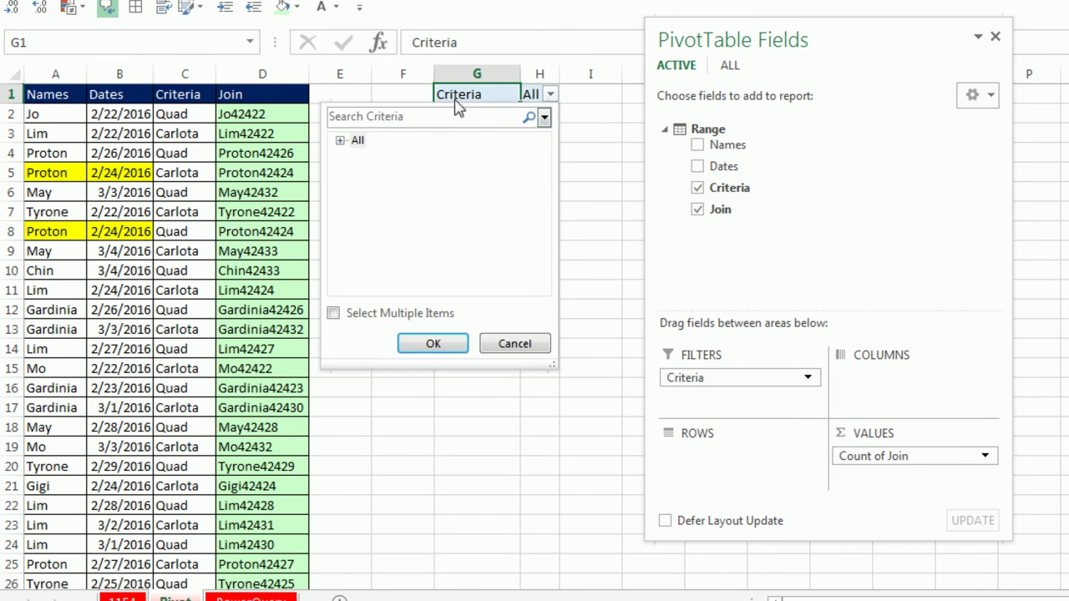
click(333, 313)
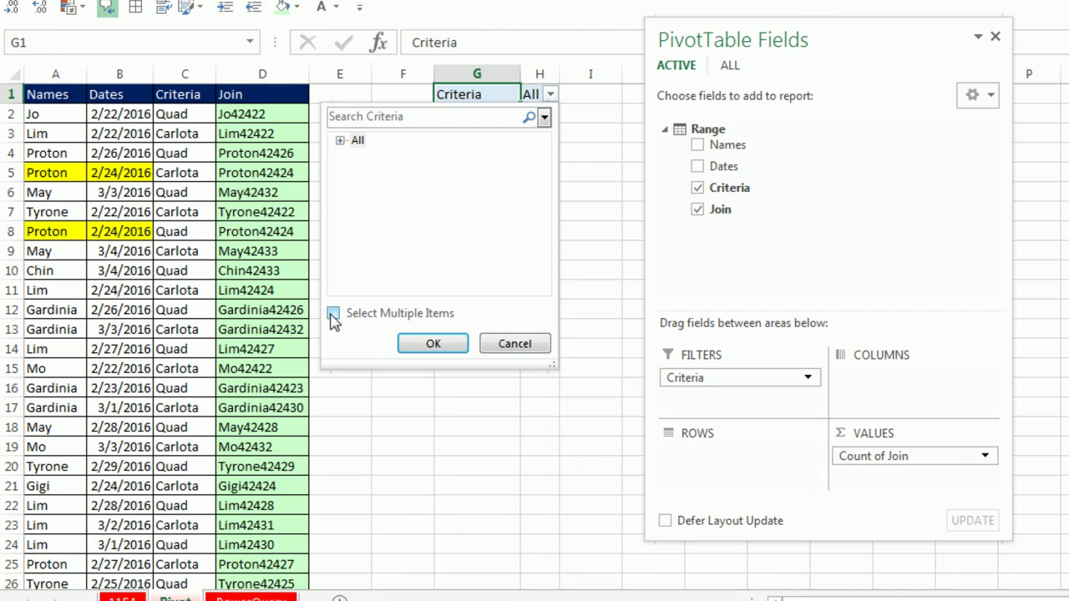
click(340, 140)
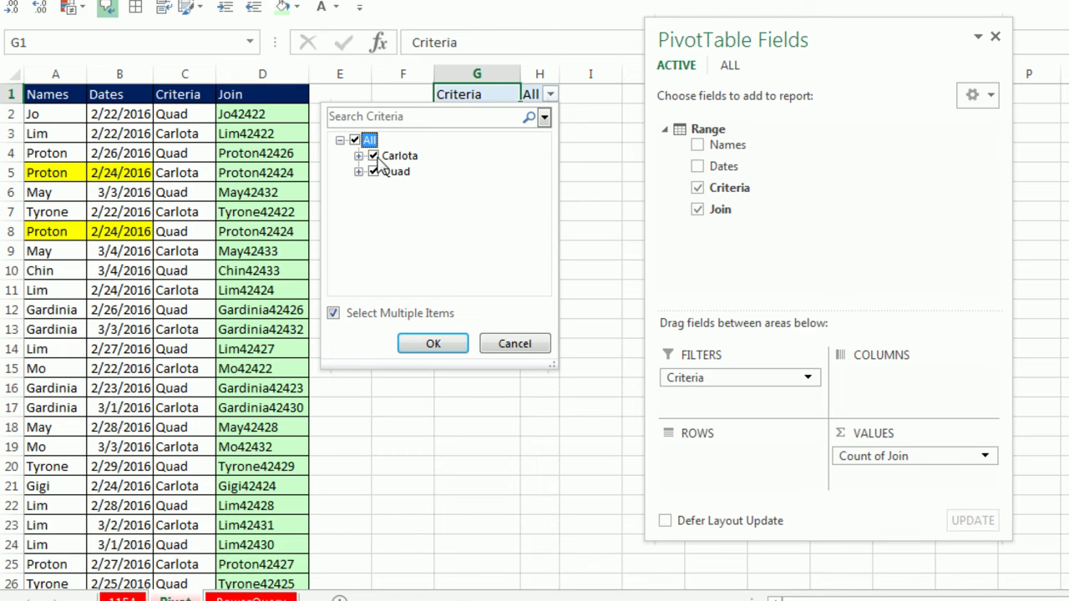
click(373, 156)
click(433, 343)
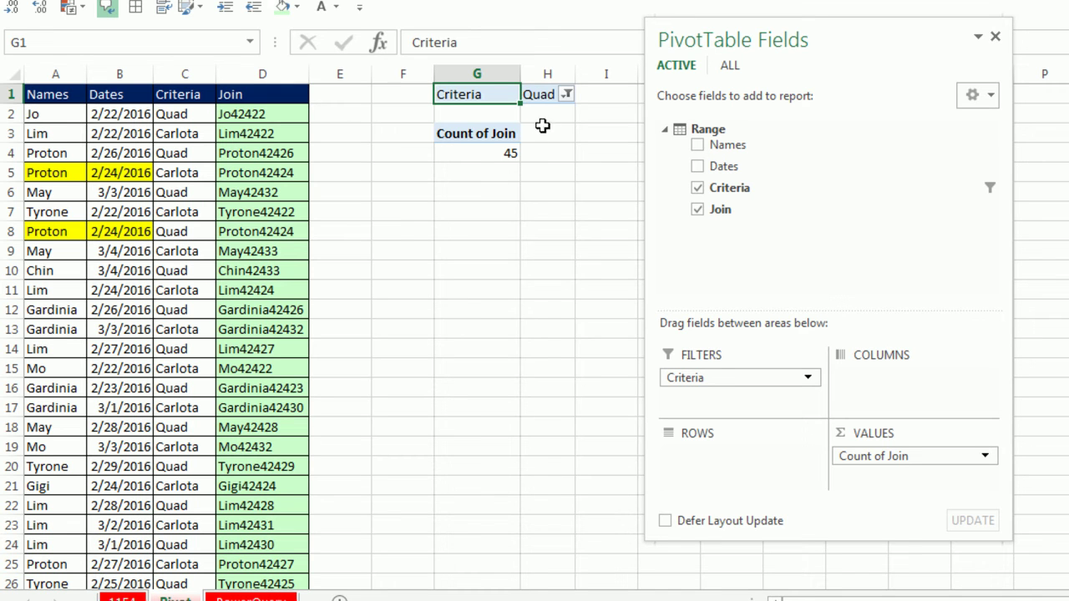
click(496, 151)
mouse_move(459, 156)
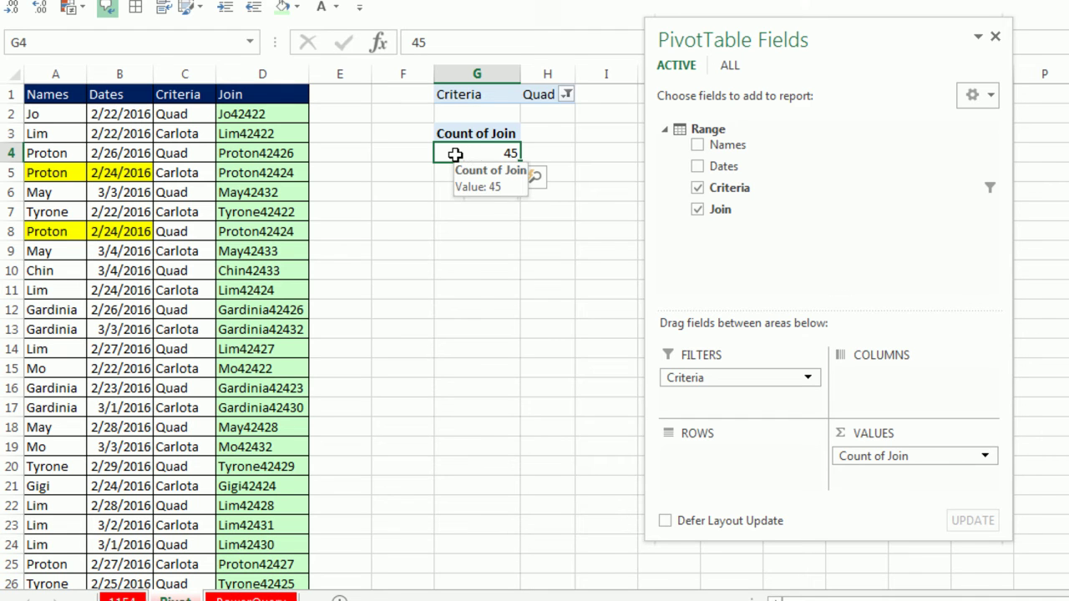
Change the Join value field to Distinct Count, showing 35 for Quad.
right_click(455, 154)
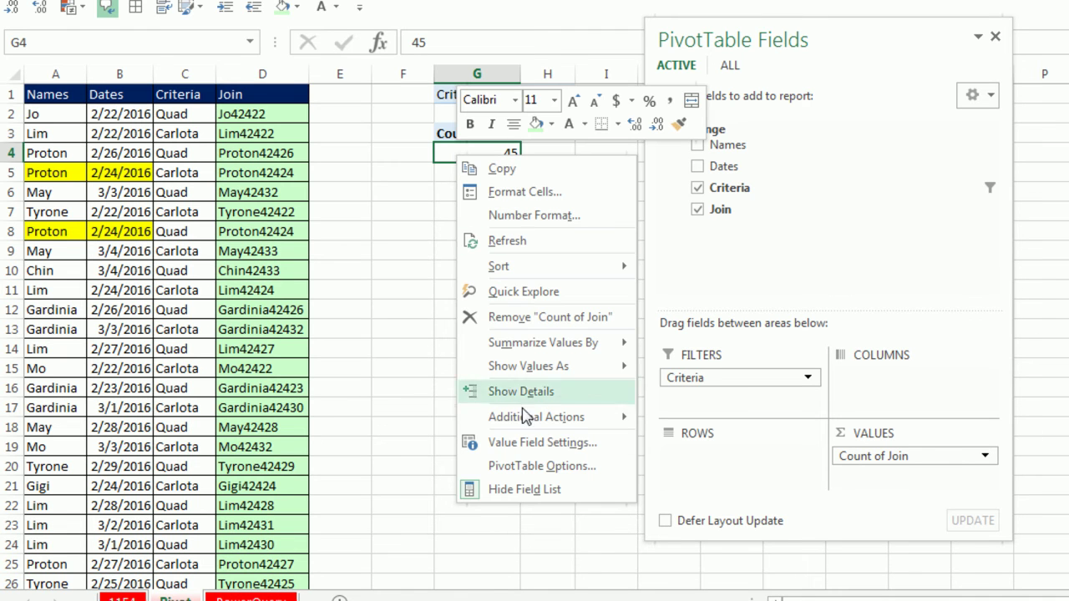
click(528, 444)
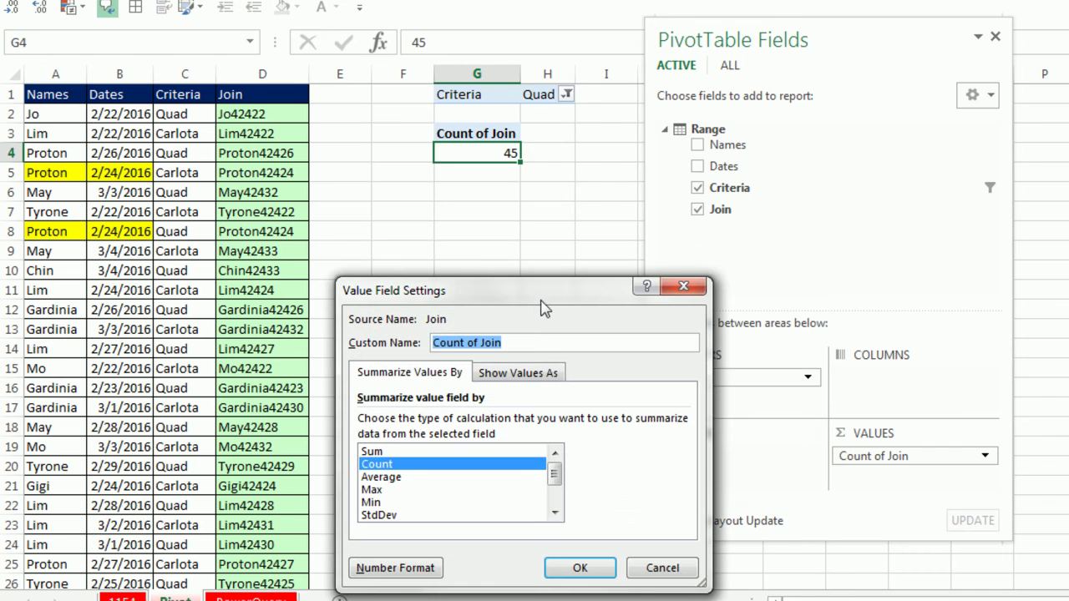
drag(537, 300, 545, 198)
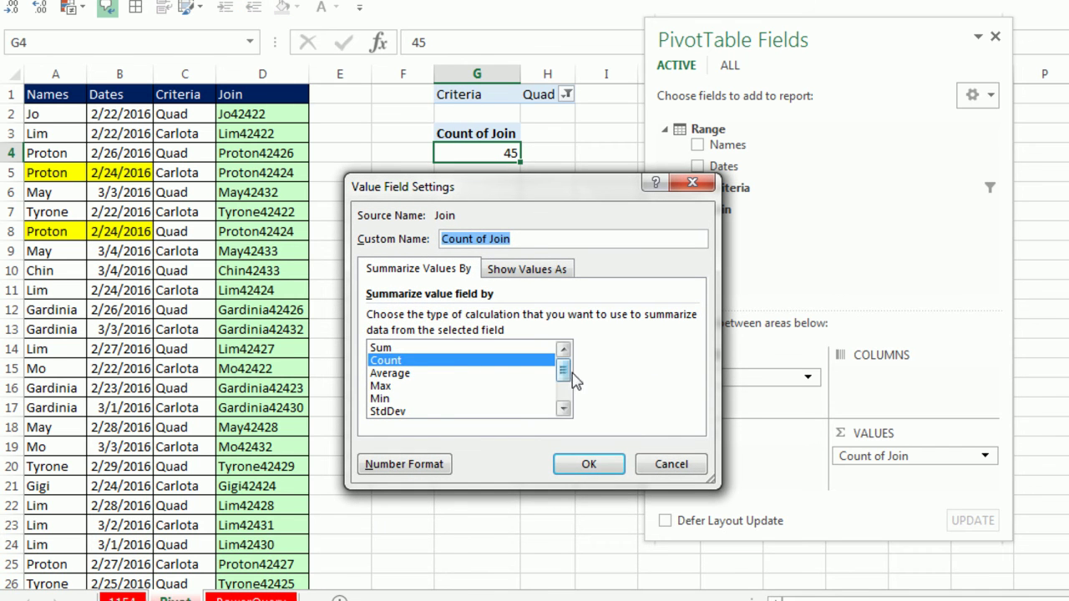
scroll(565, 376, down, 2)
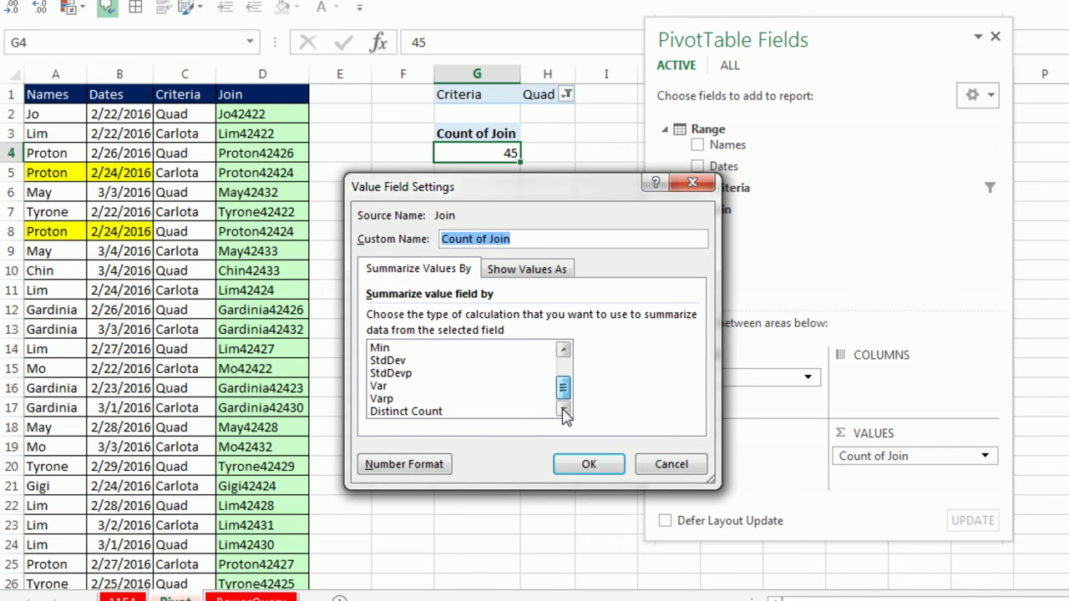
click(405, 412)
click(580, 465)
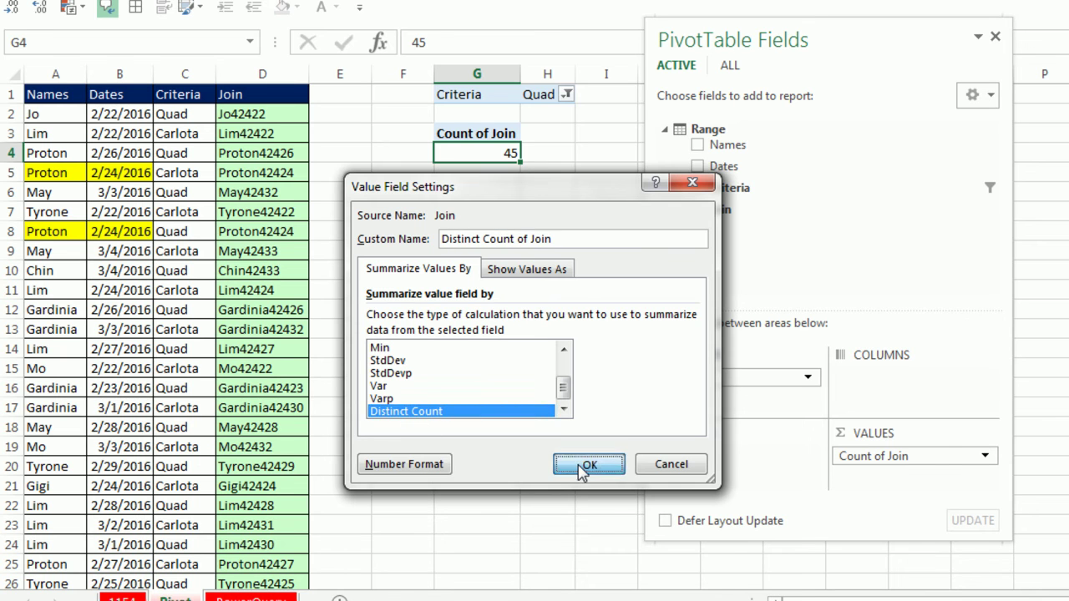
drag(827, 29, 905, 12)
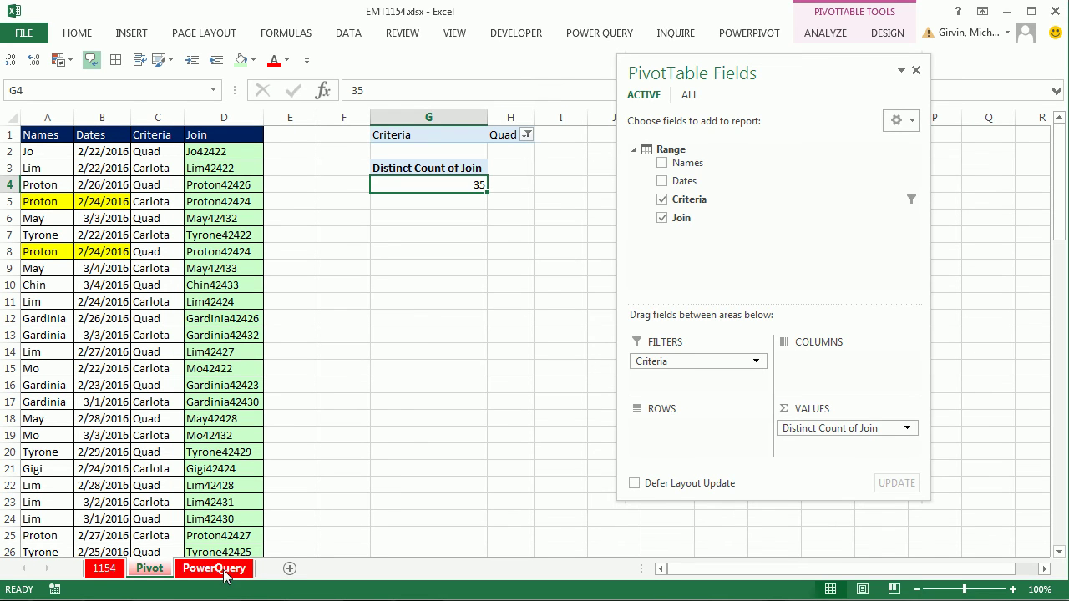
Load the PowerQuery sheet's Names/Dates/Criteria table into Power Query as NameDateCriteria.
click(219, 569)
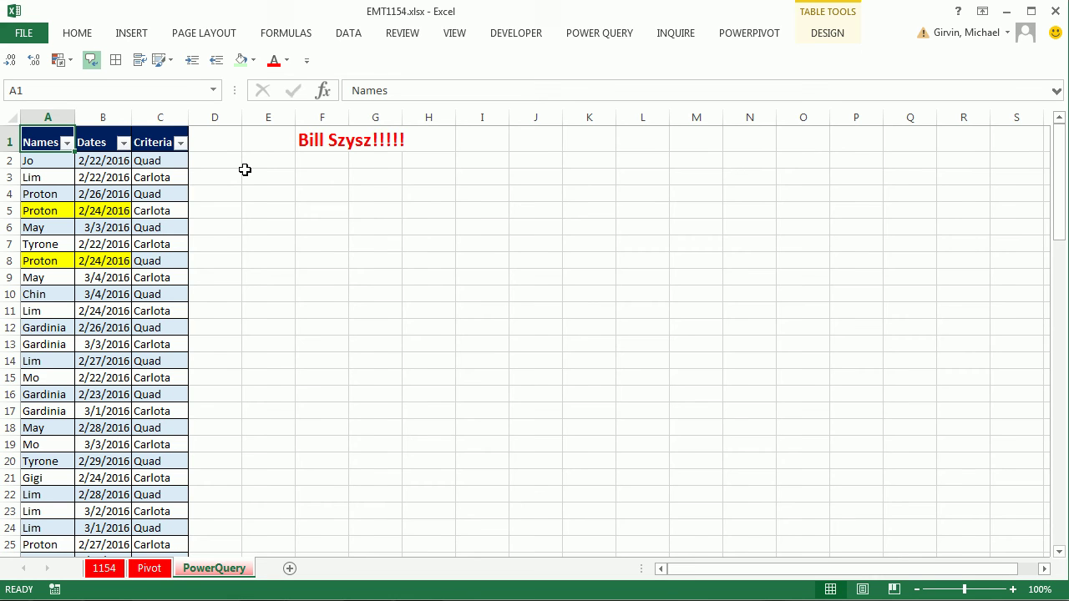
click(49, 164)
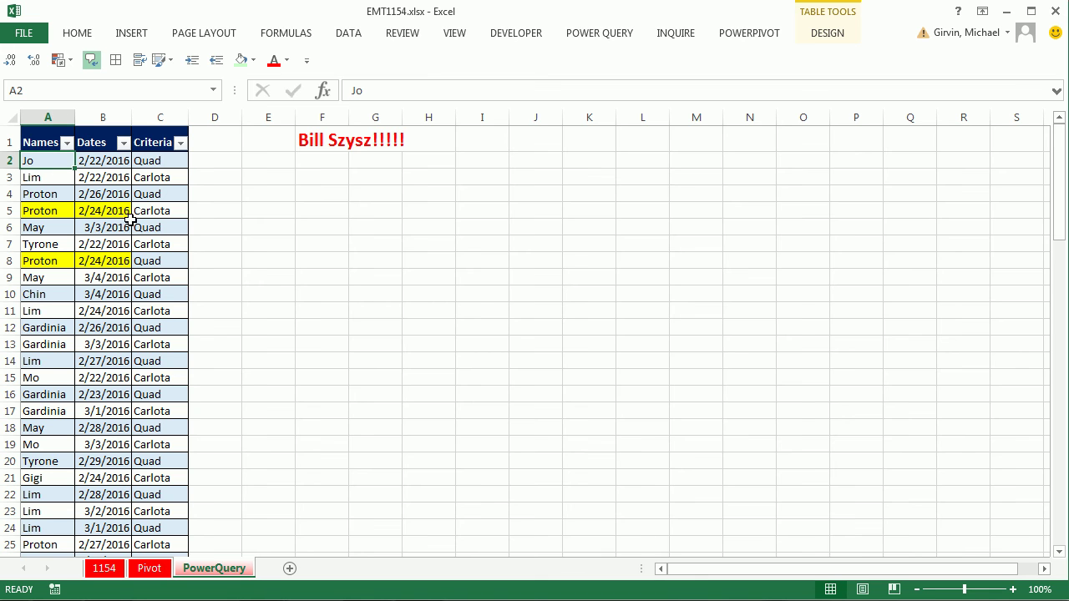
click(606, 35)
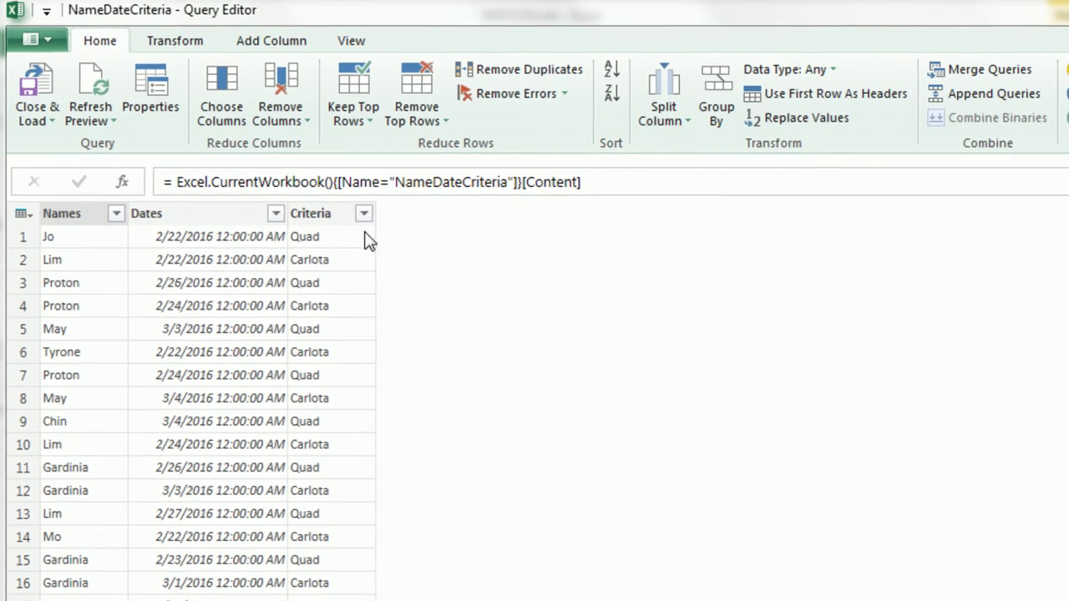
Filter the Criteria column to keep only Quad rows.
click(366, 216)
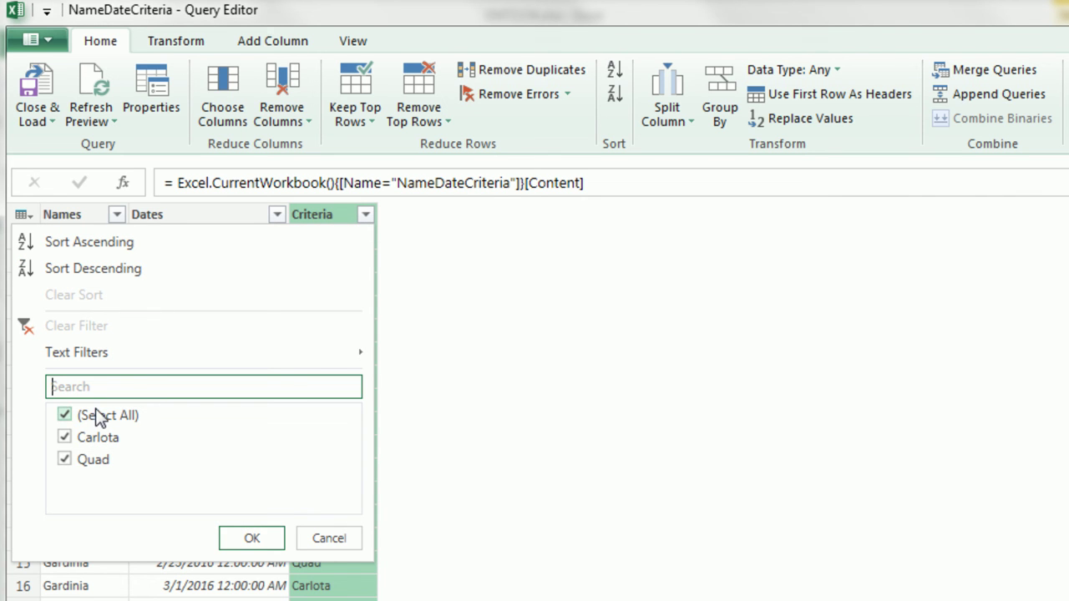
click(64, 415)
click(65, 460)
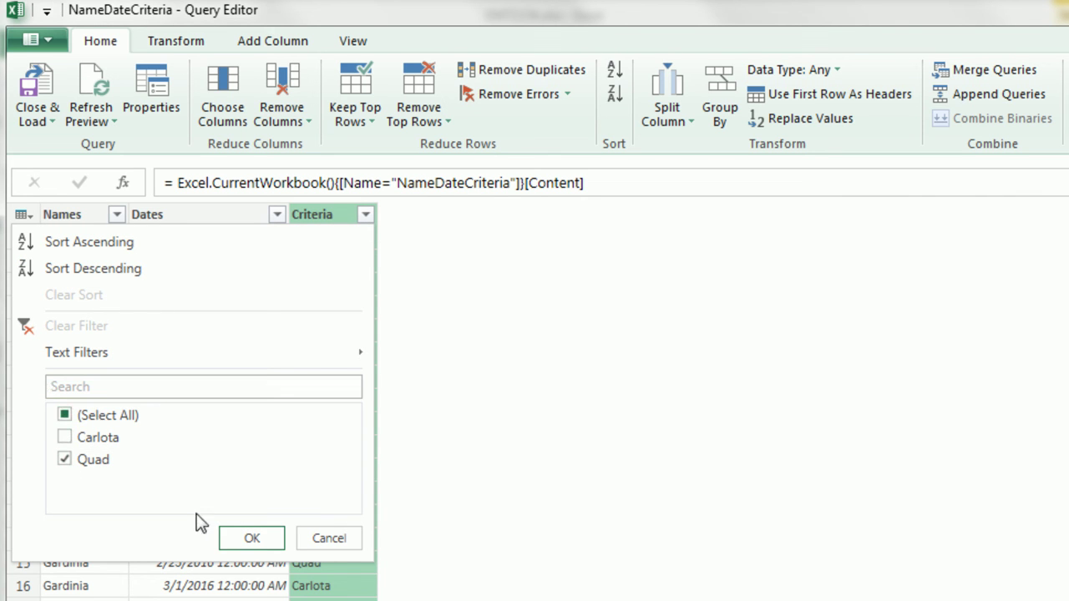
click(259, 538)
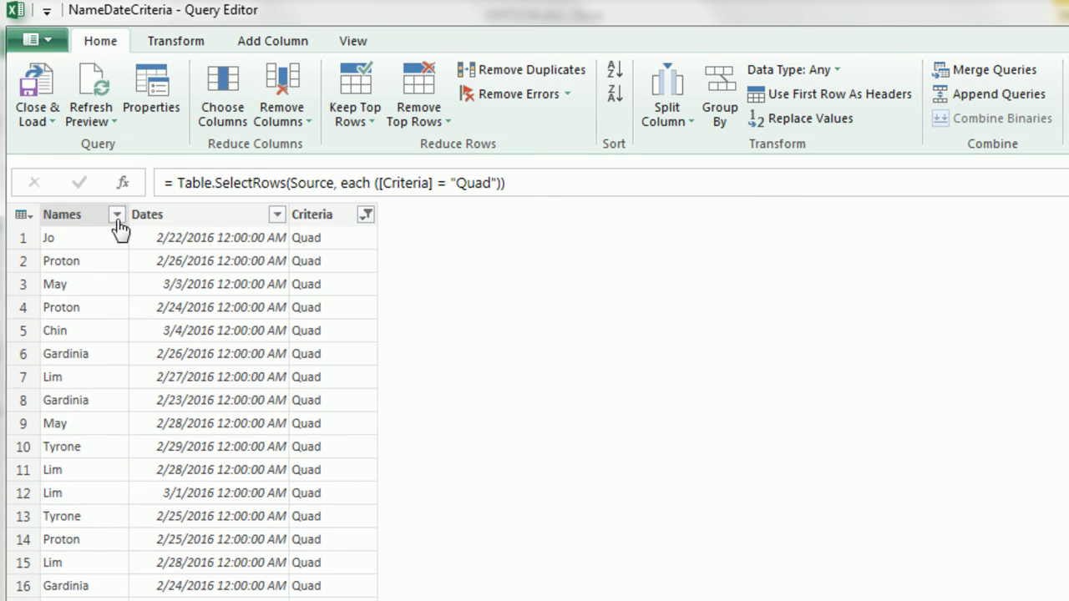
Remove duplicate records across the Names, Dates and Criteria columns.
click(63, 214)
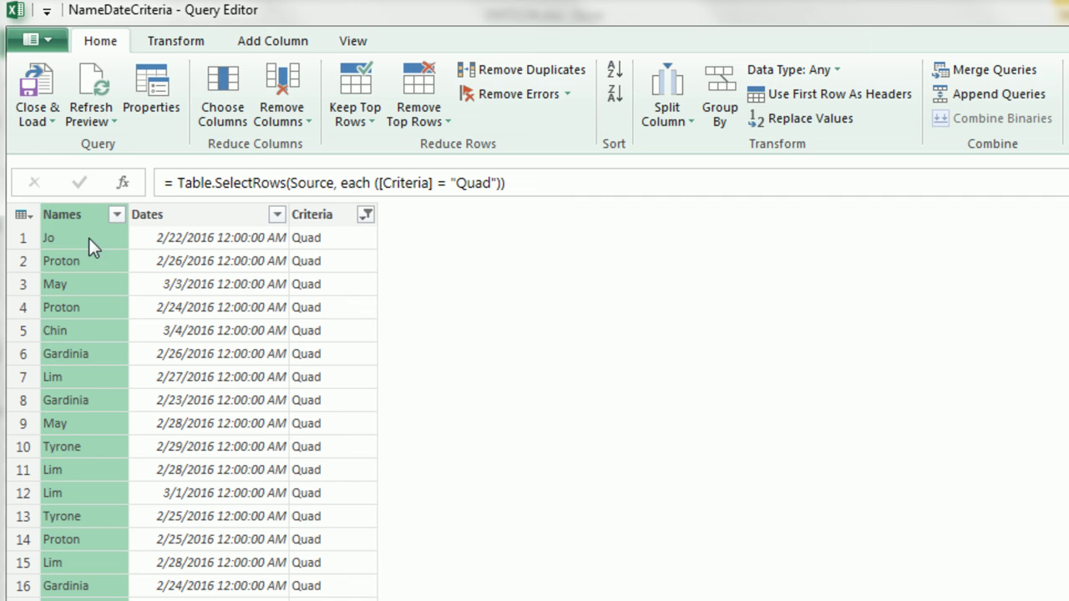
shift+click(311, 215)
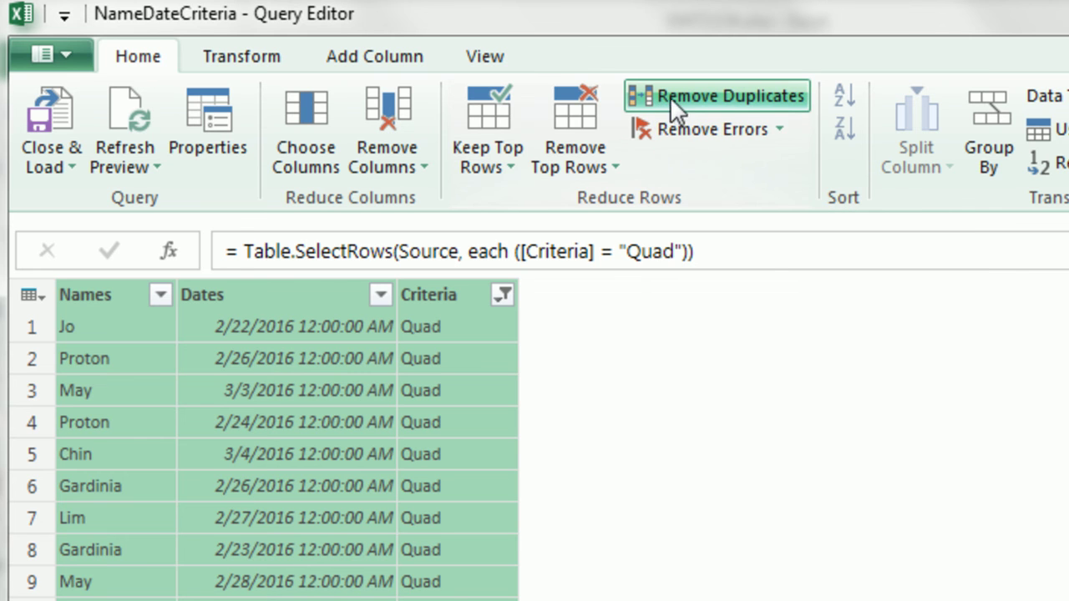
click(667, 96)
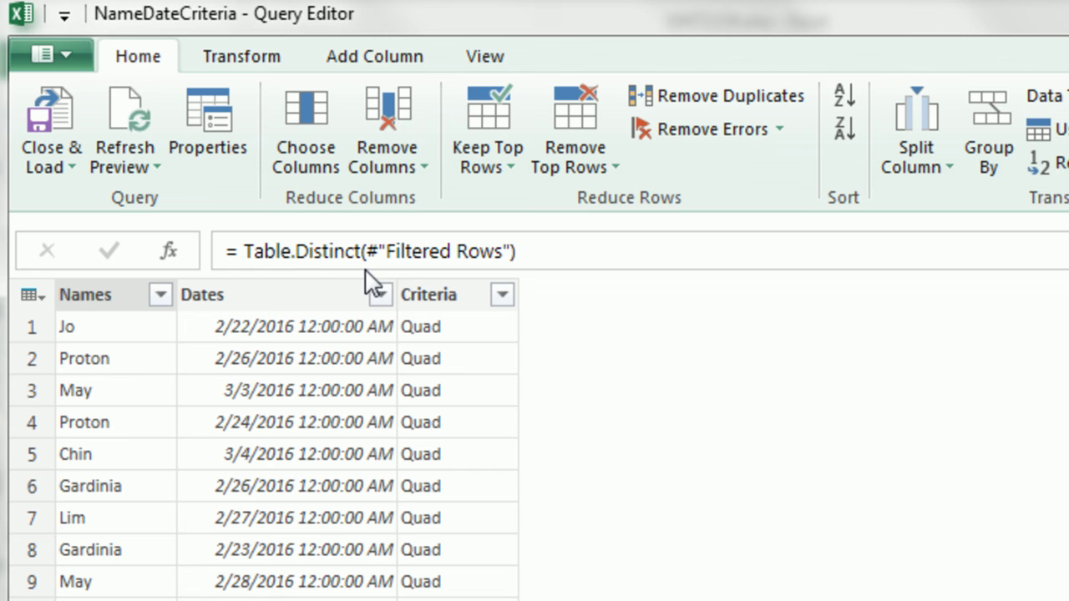
Count the remaining rows, giving 35, and bring up the Close & Load options.
click(251, 60)
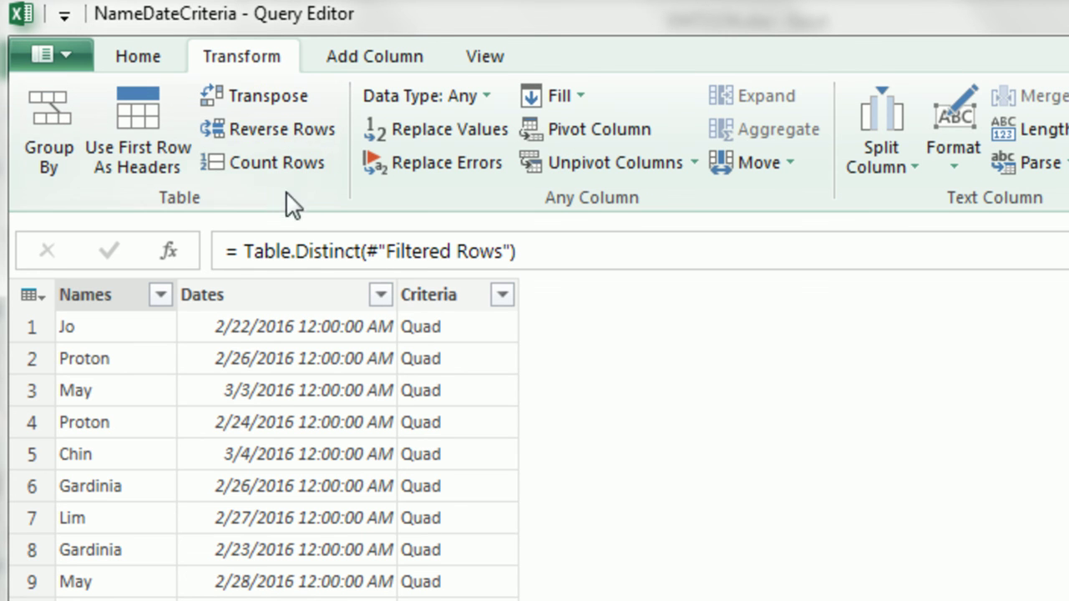
click(252, 168)
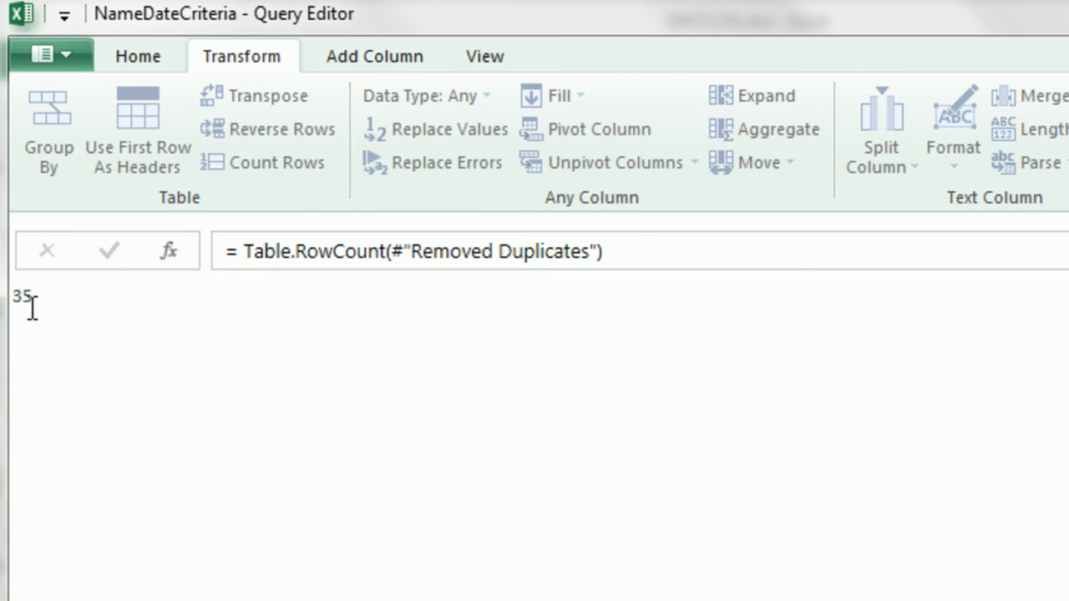
click(117, 59)
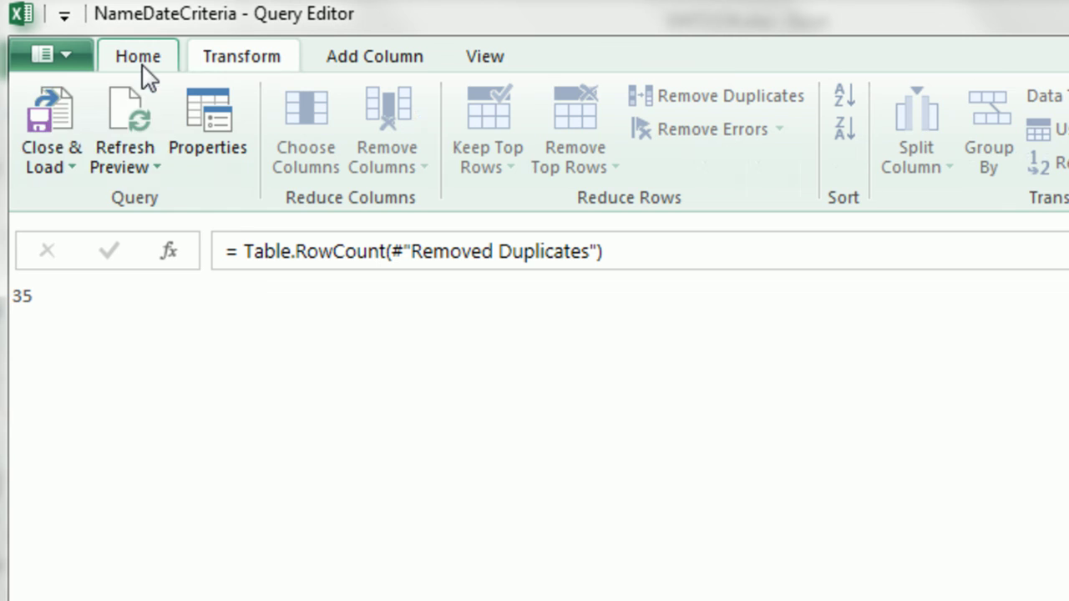
click(72, 158)
Load the NameDateCriteria query result to the existing PowerQuery sheet at cell F4, showing 35.
click(84, 232)
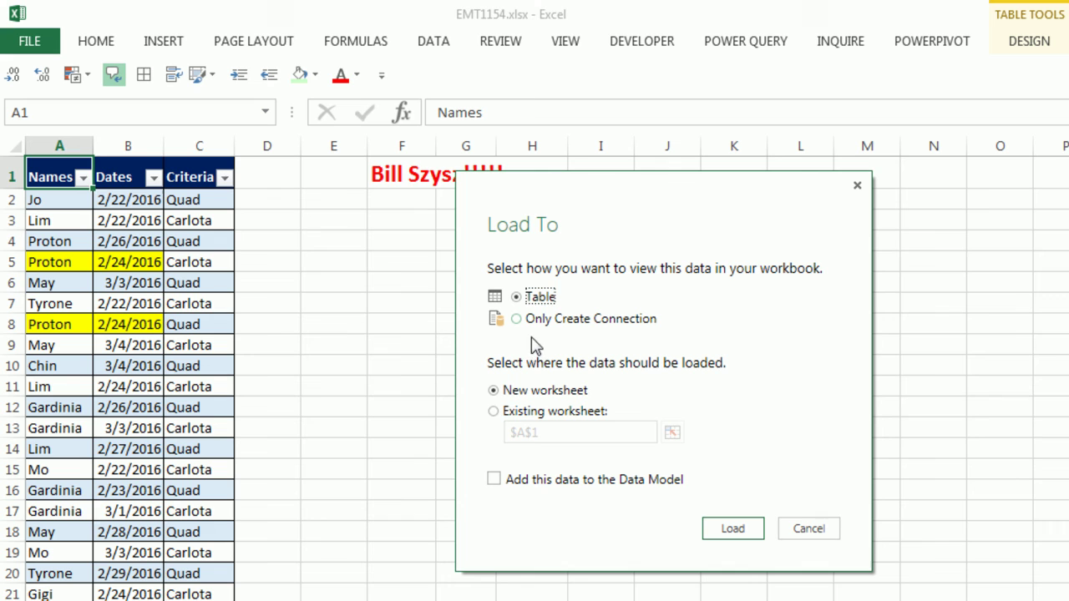
click(494, 411)
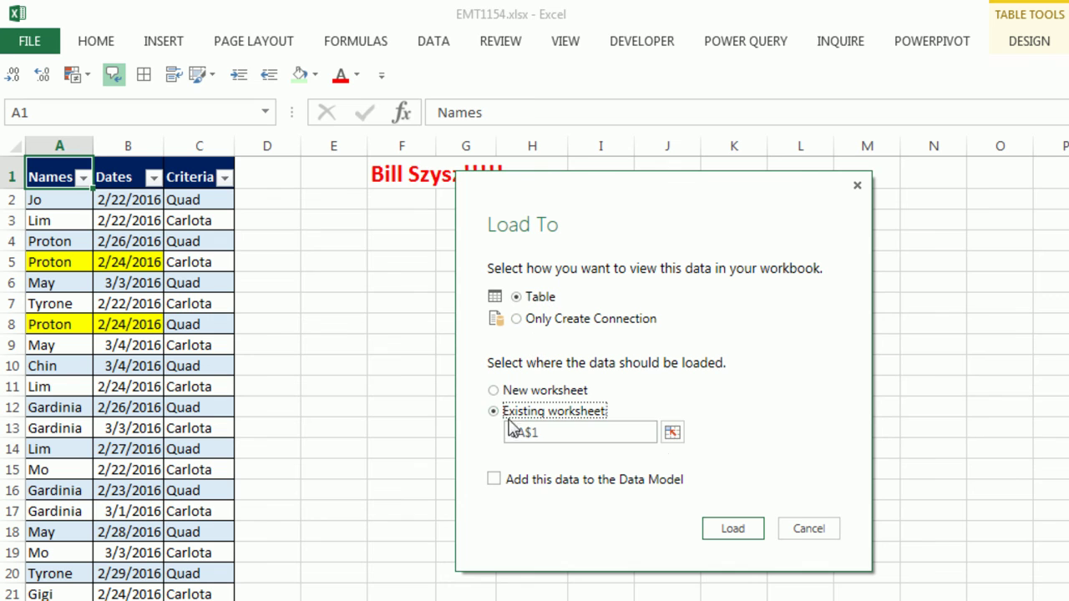
click(673, 434)
click(401, 243)
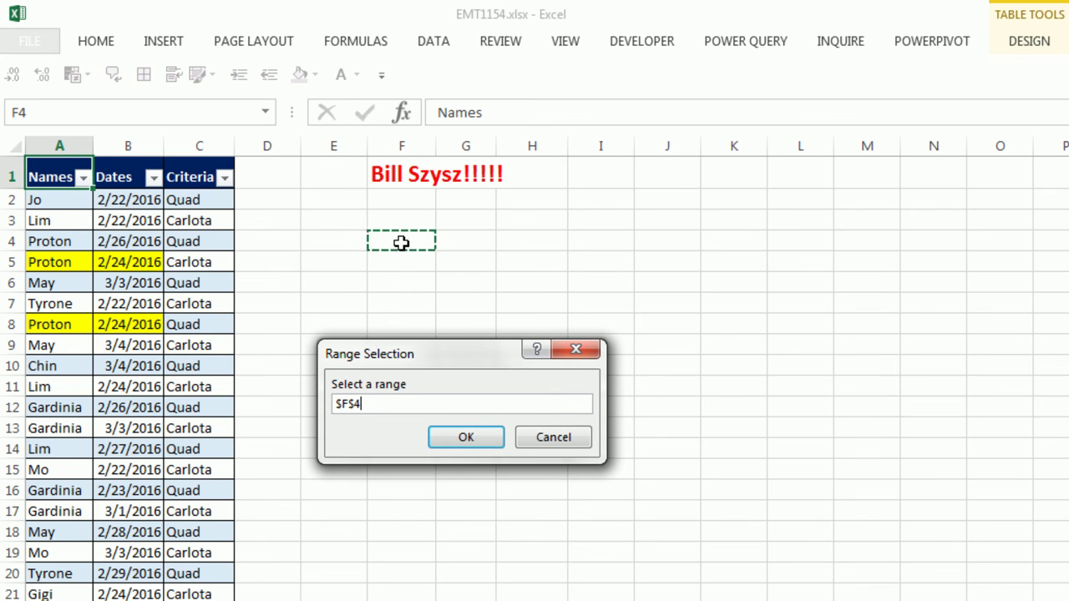
click(483, 440)
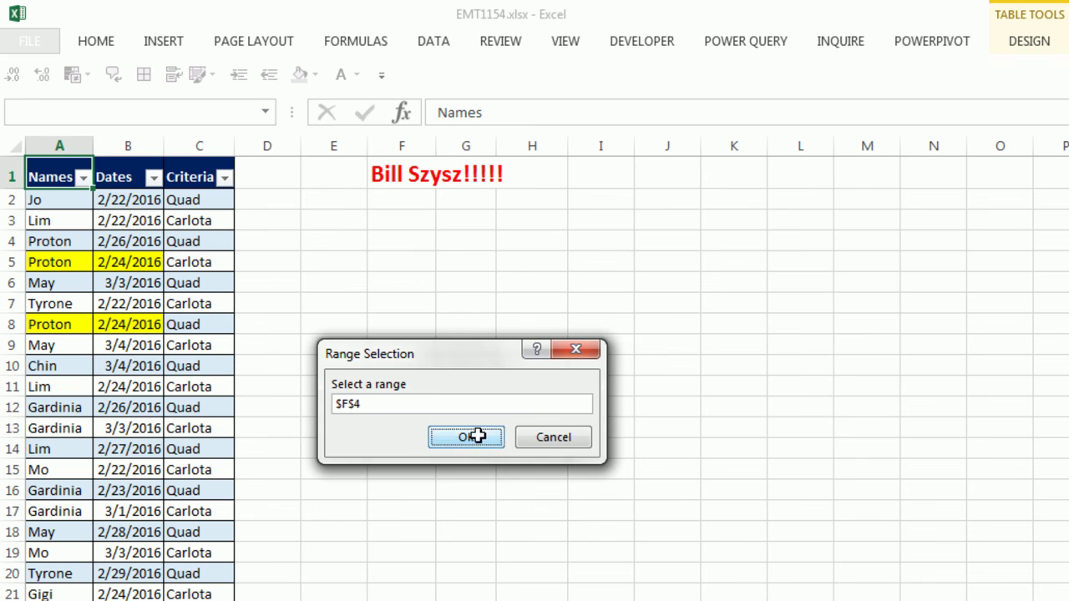
click(733, 529)
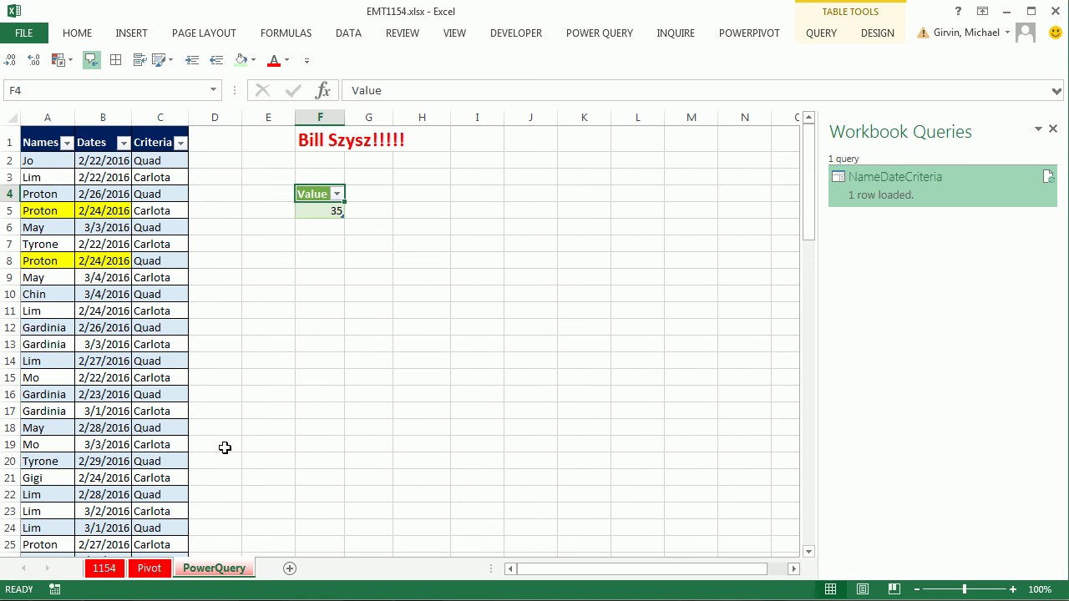
Revisit the Pivot sheet, then open F11's unique-count array formula on the 1154 sheet for editing.
click(159, 569)
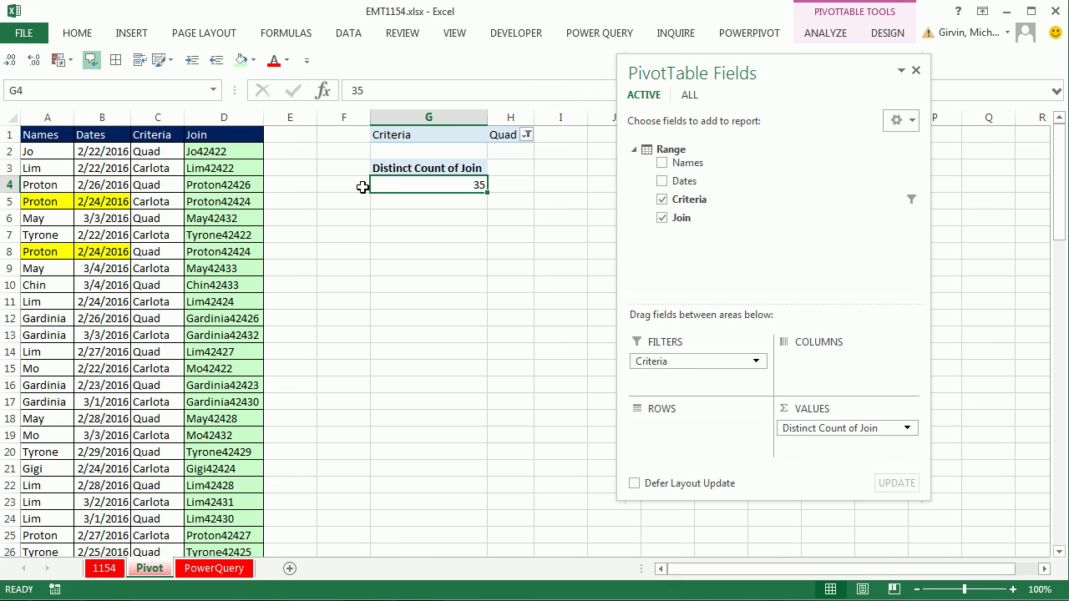
click(105, 569)
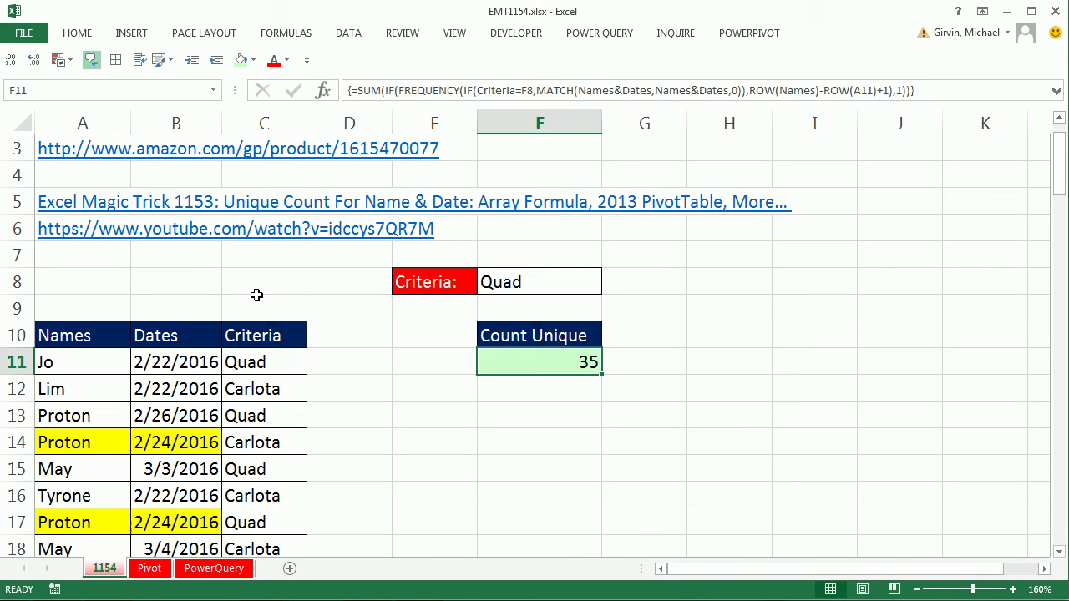
key(F2)
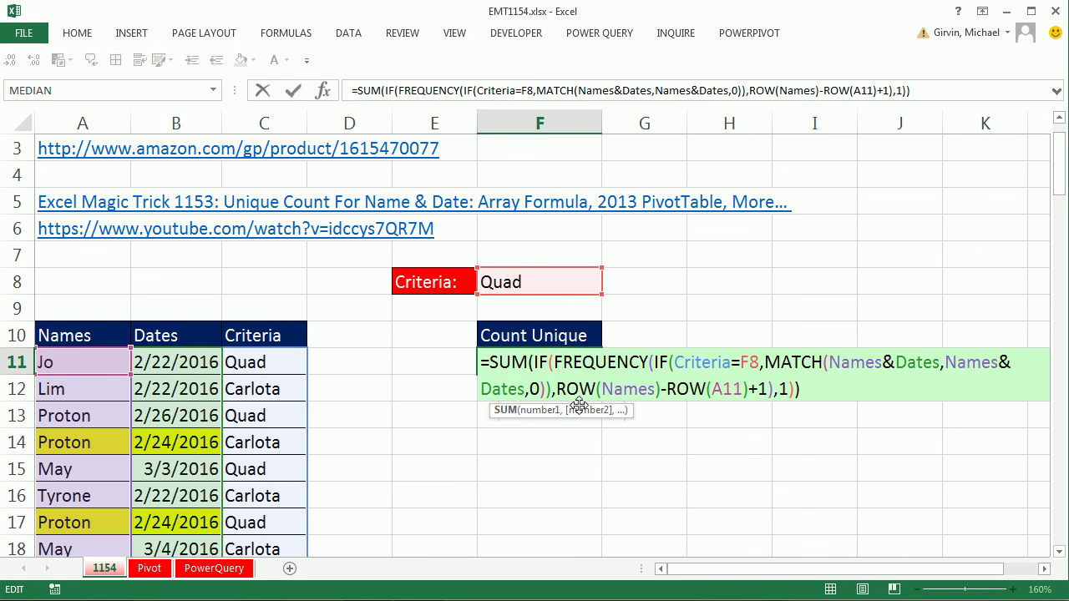